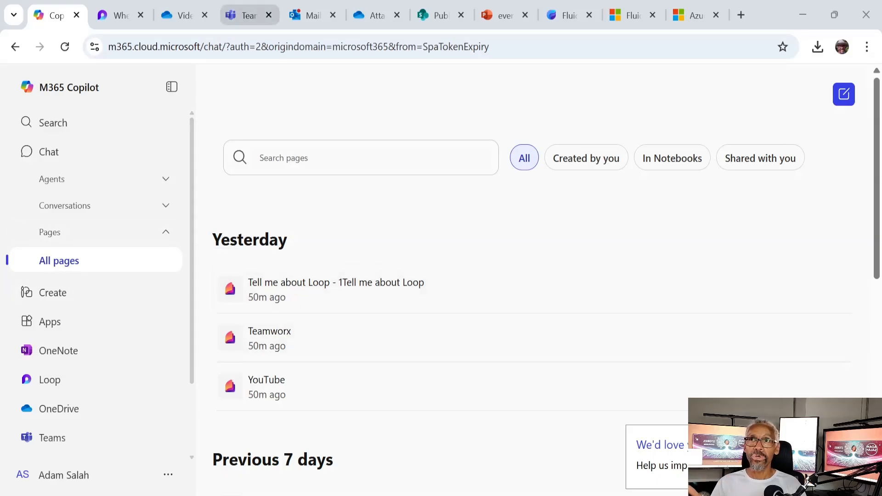
Switch to Teams to view the Loop paragraph 1 post in the Public lectures General channel
{"action": "left_click", "coordinate": [250, 15]}
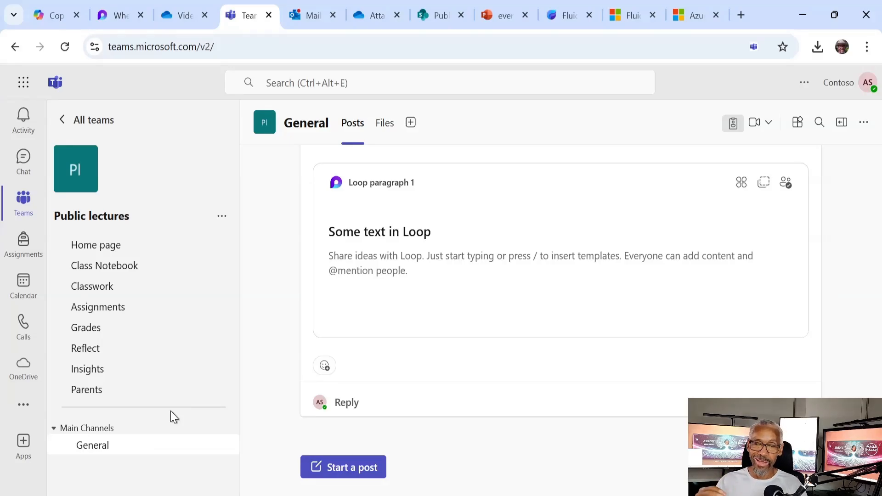
Review Loop component 1 in the testing loop email, then return to the M365 Copilot pages list
{"action": "key", "text": "ctrl+Tab"}
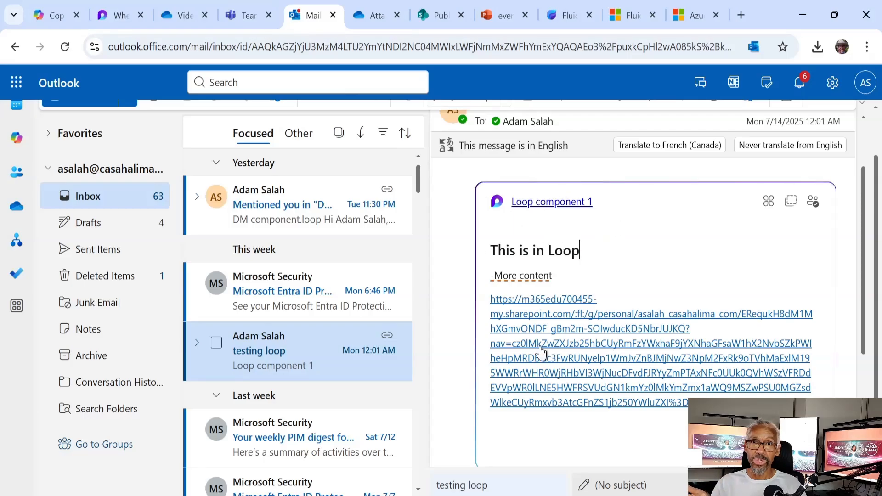
{"action": "scroll", "coordinate": [494, 285], "scroll_direction": "up", "scroll_amount": 2}
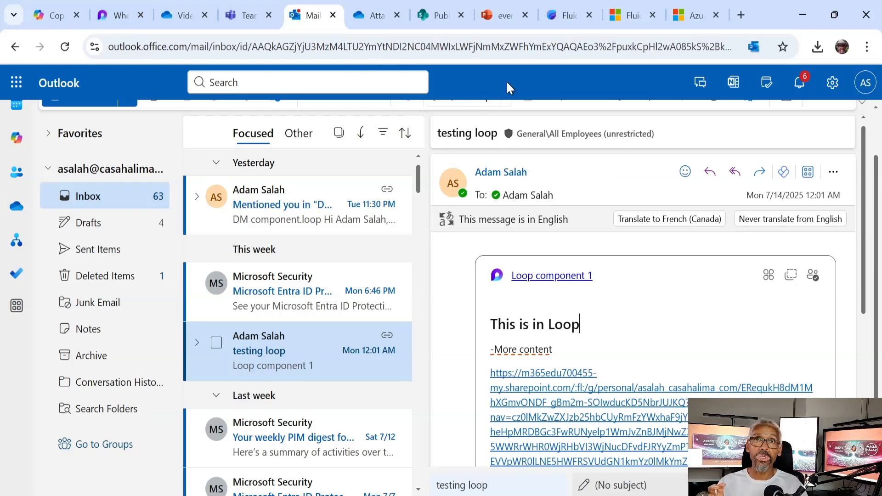
{"action": "left_click", "coordinate": [55, 19]}
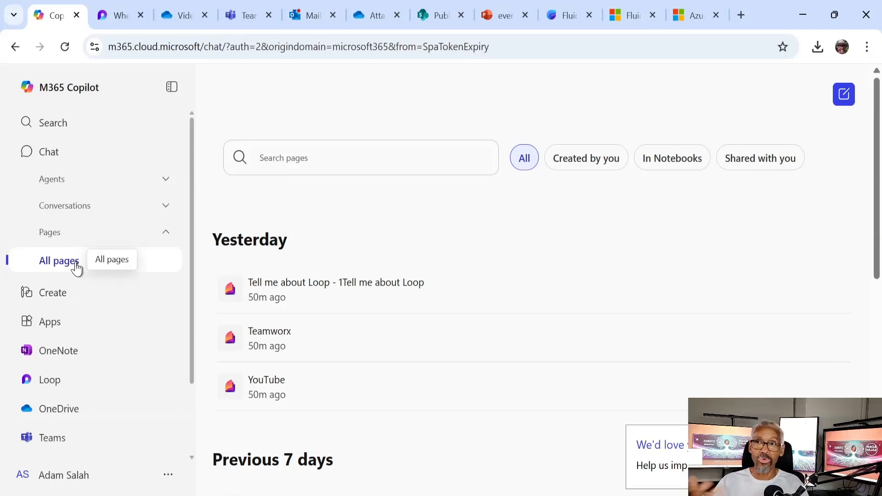
Launch Whiteboard from the M365 Copilot All apps catalogue
{"action": "left_click", "coordinate": [101, 327]}
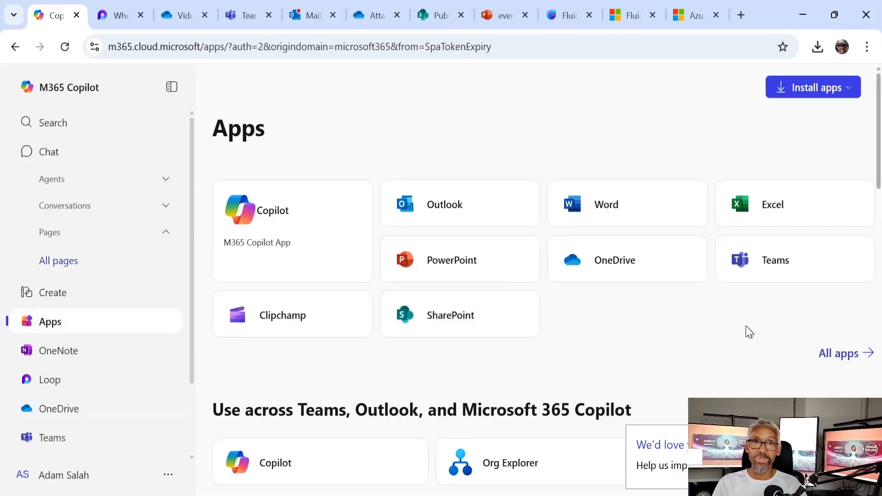
{"action": "left_click", "coordinate": [852, 354]}
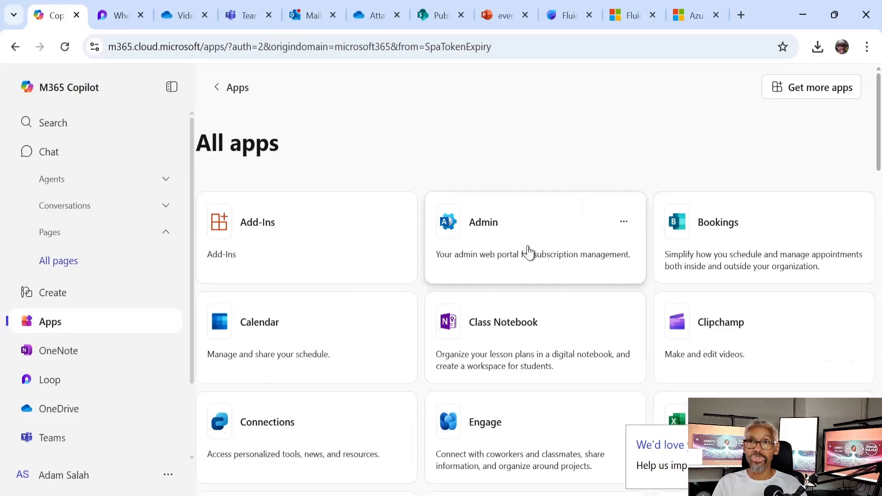
{"action": "scroll", "coordinate": [528, 267], "scroll_direction": "down", "scroll_amount": 8}
{"action": "scroll", "coordinate": [525, 296], "scroll_direction": "down", "scroll_amount": 10}
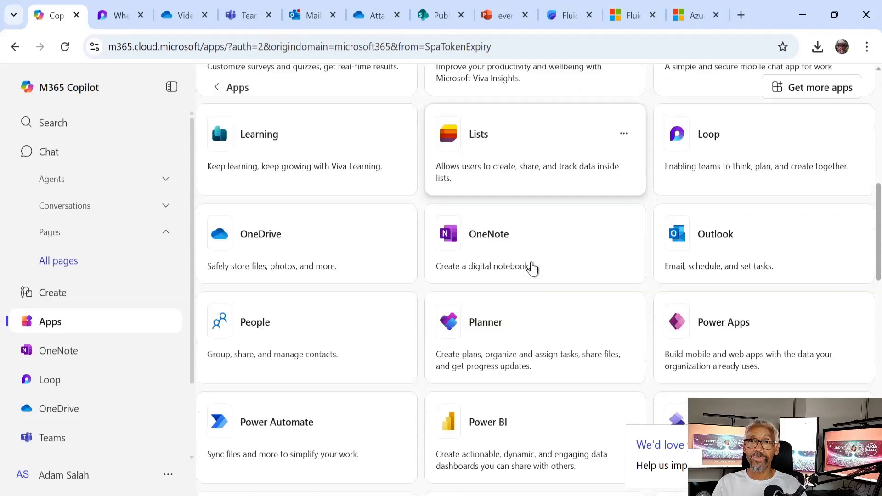
{"action": "scroll", "coordinate": [533, 269], "scroll_direction": "down", "scroll_amount": 6}
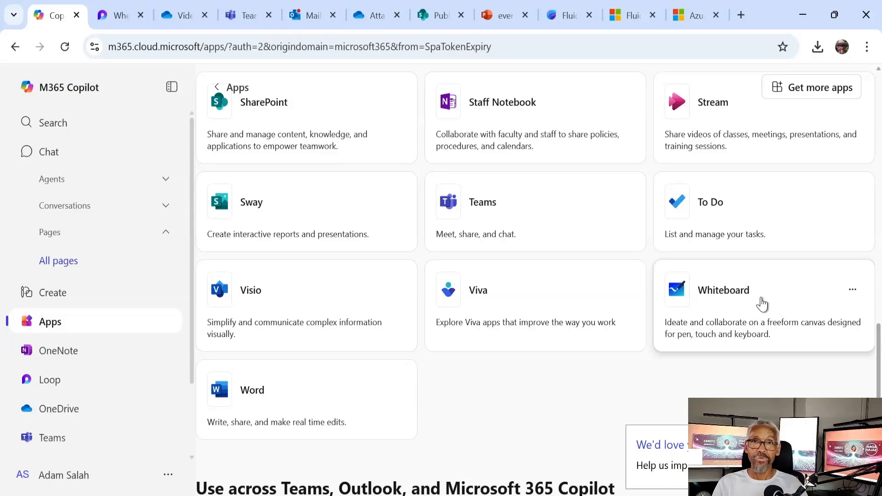
{"action": "left_click", "coordinate": [762, 304]}
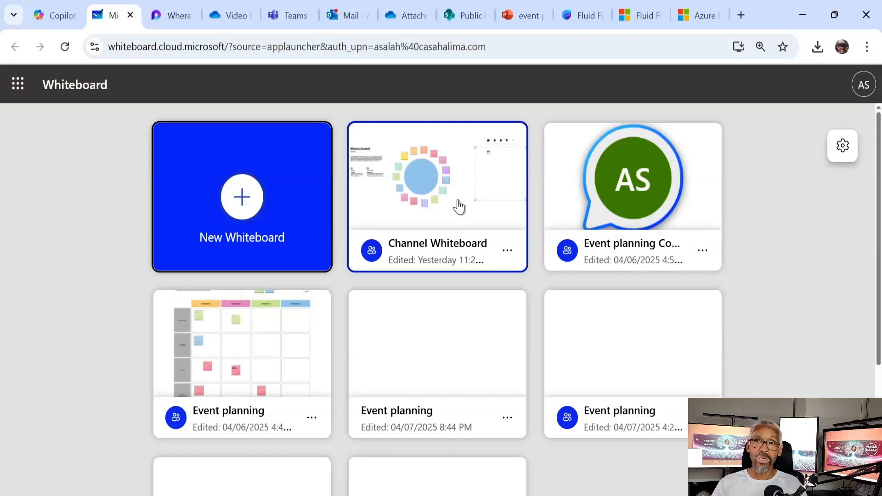
Open the Event planning board and expand the toolbar's More options insert choices
{"action": "scroll", "coordinate": [459, 230], "scroll_direction": "down", "scroll_amount": 4}
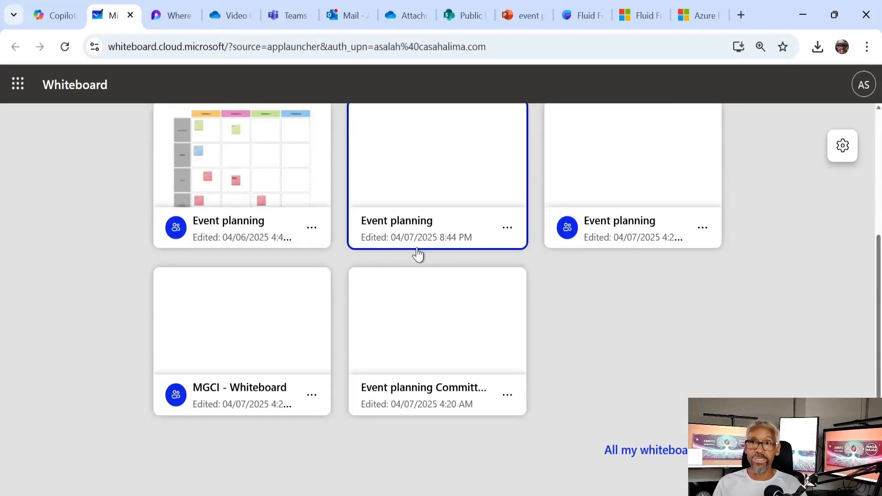
{"action": "scroll", "coordinate": [418, 254], "scroll_direction": "up", "scroll_amount": 4}
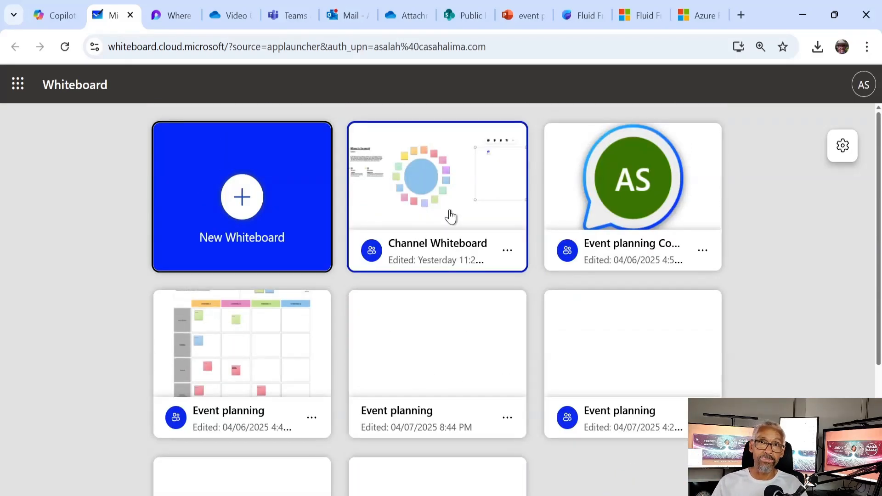
{"action": "left_click", "coordinate": [247, 348]}
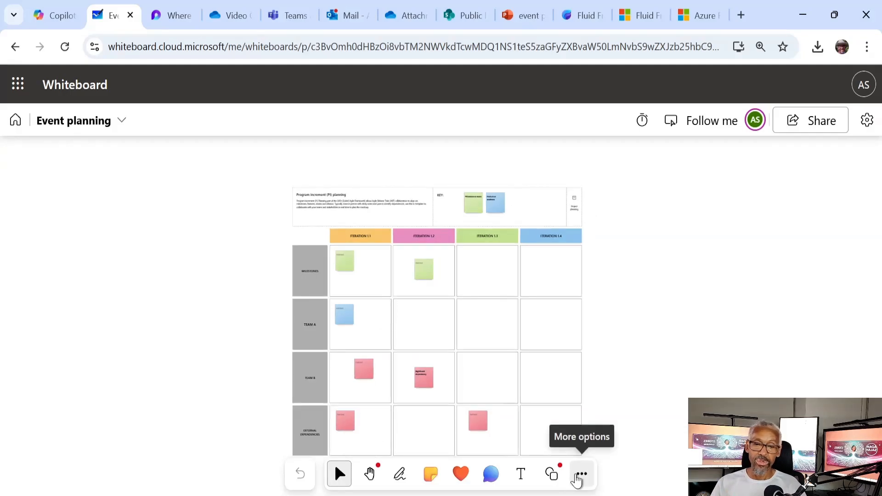
{"action": "left_click", "coordinate": [580, 476]}
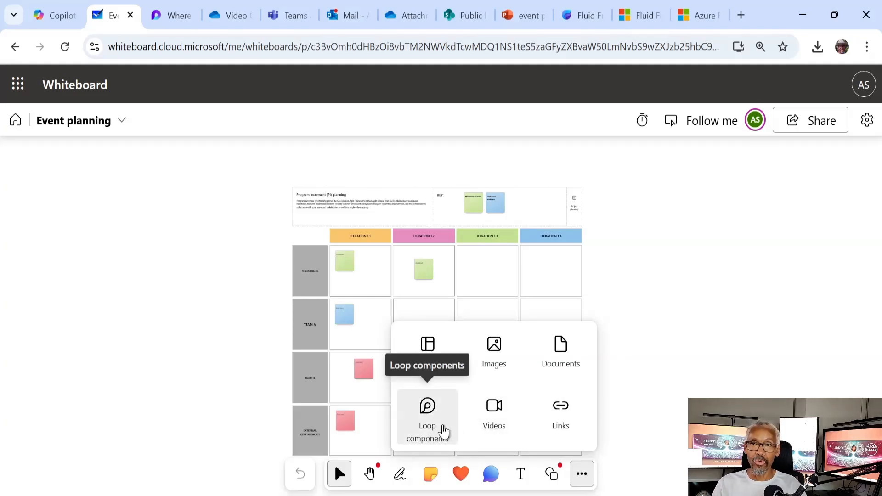
Insert a Loop task list right of the planning grid, then go to the Loop page 'Where is what?'
{"action": "left_click", "coordinate": [444, 432]}
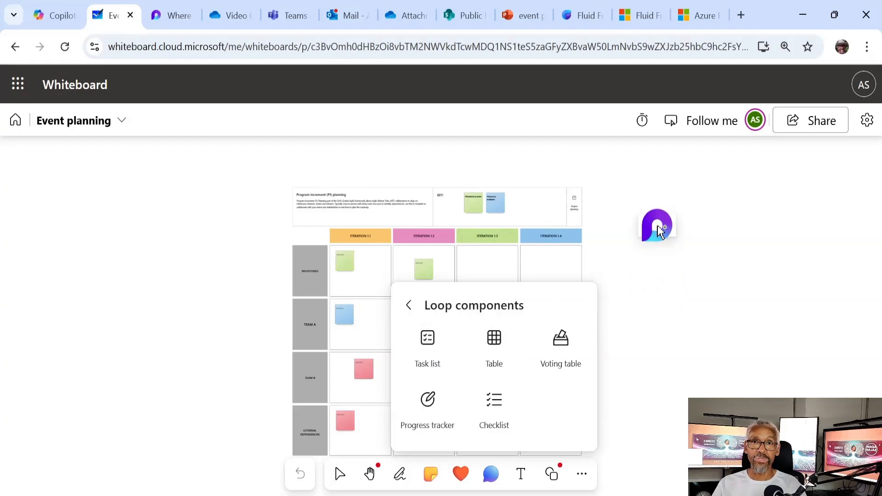
{"action": "left_click", "coordinate": [661, 233]}
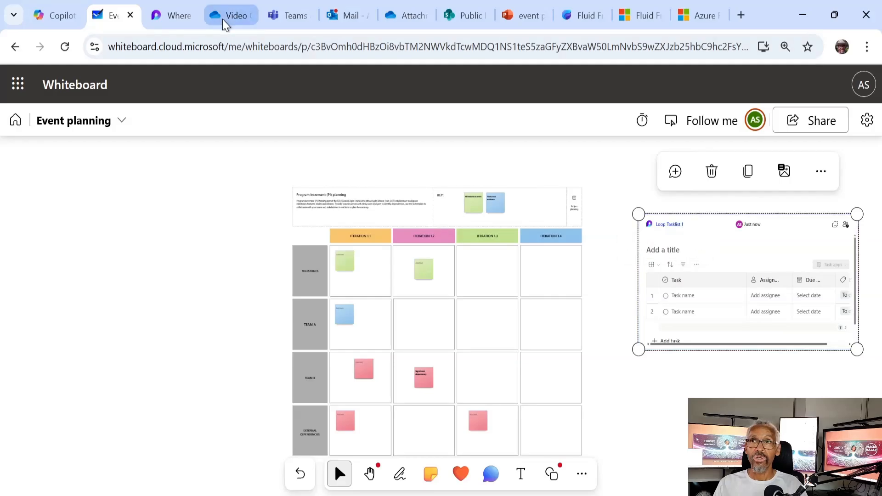
{"action": "left_click", "coordinate": [170, 17]}
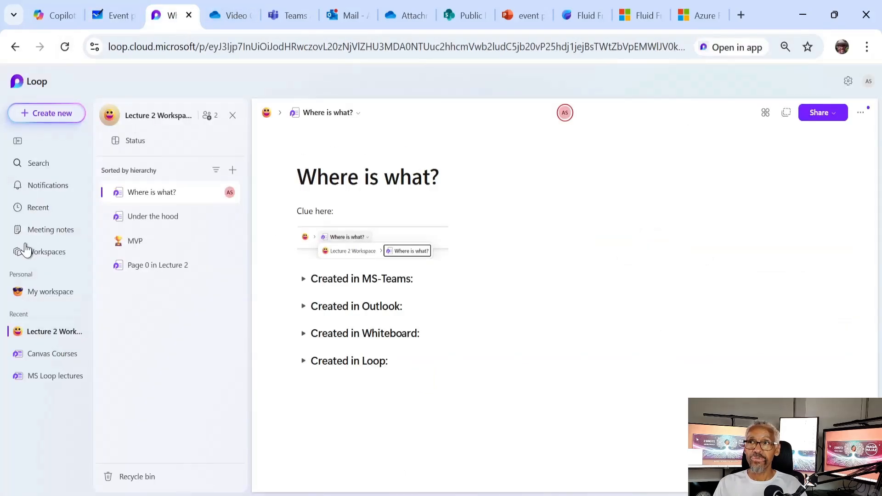
Refresh Loop's Recent list and open the untitled Loop Tasklist 1 component
{"action": "left_click", "coordinate": [38, 209]}
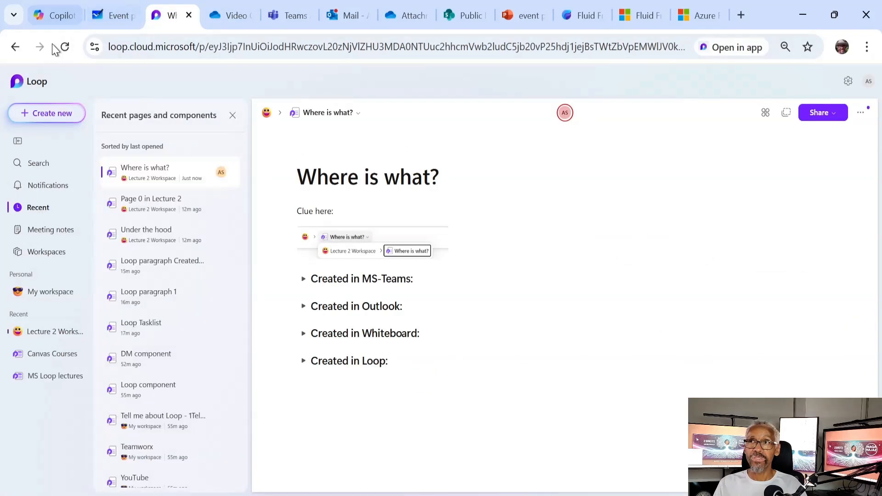
{"action": "left_click", "coordinate": [63, 48]}
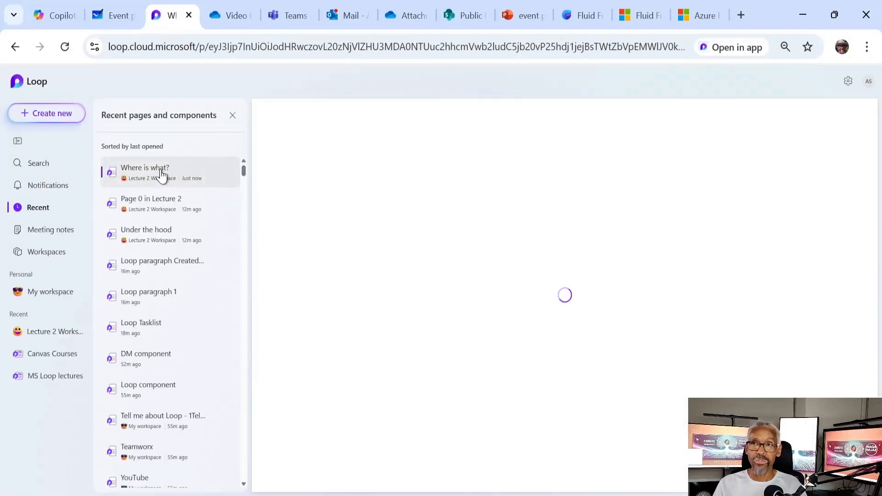
{"action": "left_click", "coordinate": [64, 49]}
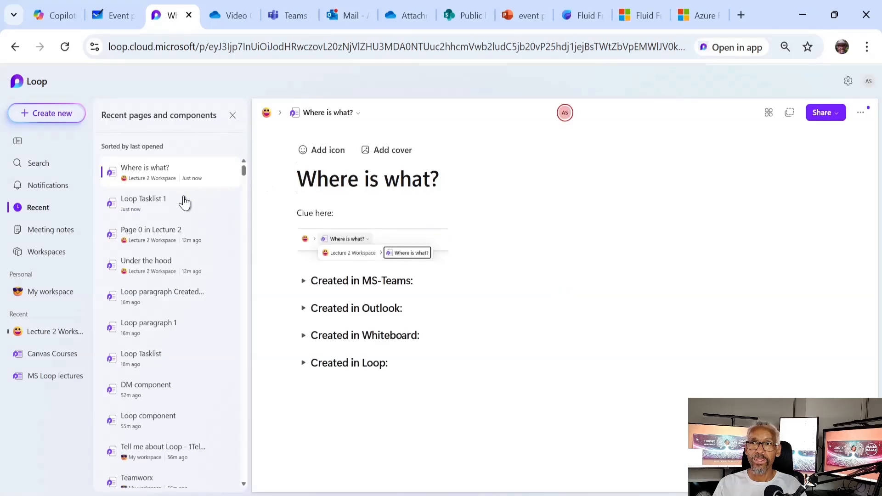
{"action": "left_click", "coordinate": [175, 210]}
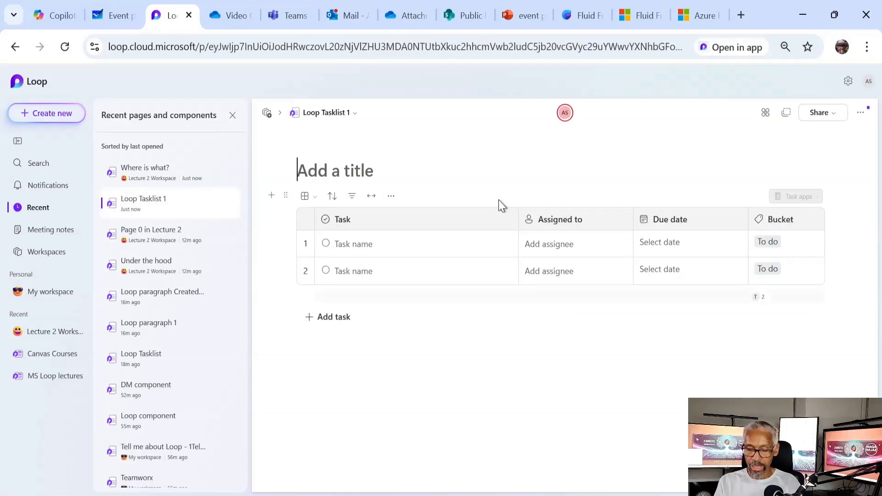
Title the task list 'This was started in Whiteboard' and check the title synced to Whiteboard
{"action": "type", "text": "This was started in Whiteboard"}
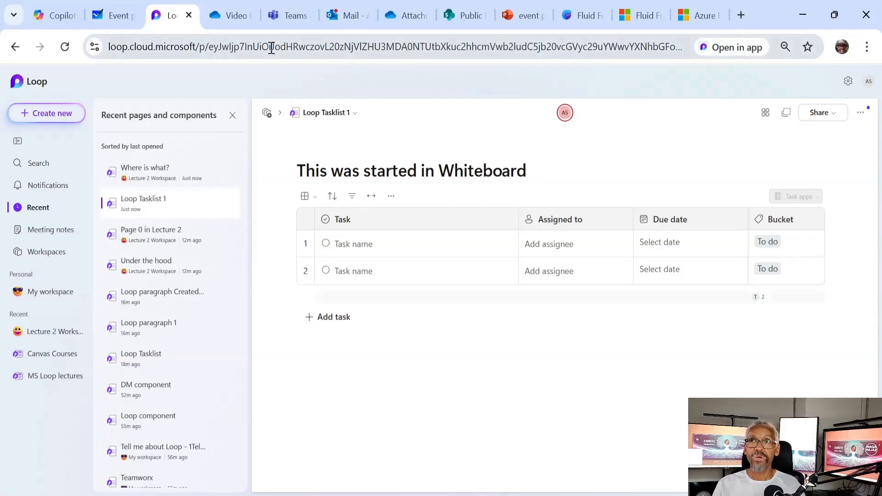
{"action": "left_click", "coordinate": [110, 13]}
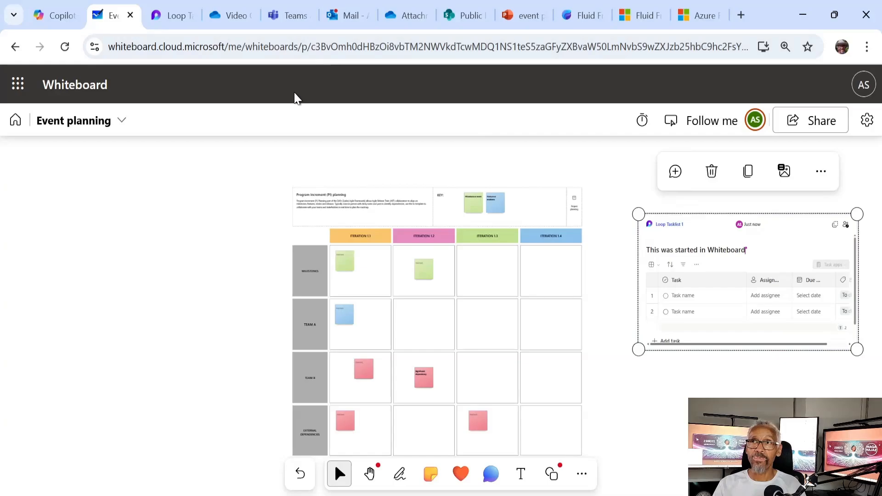
Return to the Loop Tasklist 1 page titled 'This was started in Whiteboard'
{"action": "left_click", "coordinate": [172, 17]}
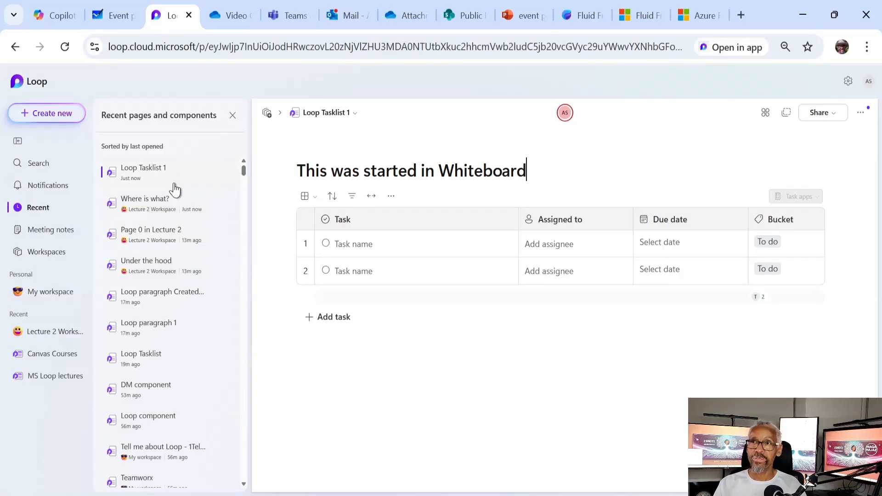
Open Page 0 in Lecture 2, then Loop paragraph 1, comparing it with the Outlook email copy
{"action": "left_click", "coordinate": [179, 239]}
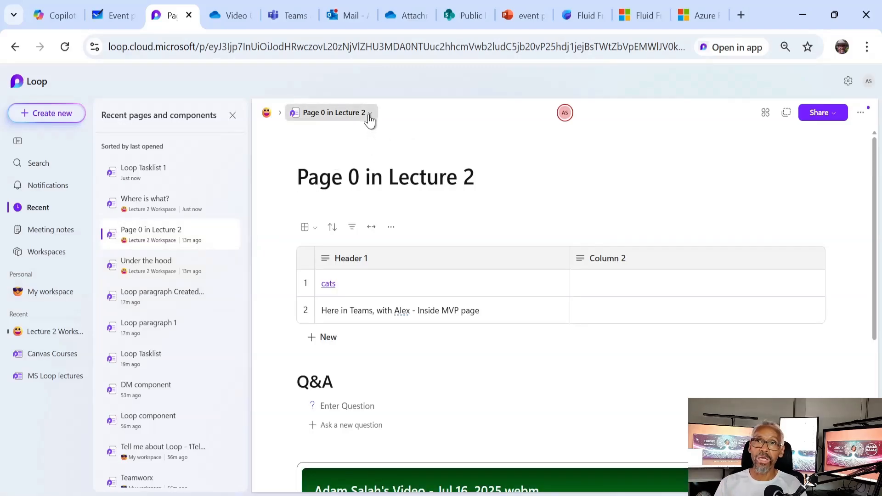
{"action": "left_click", "coordinate": [369, 120]}
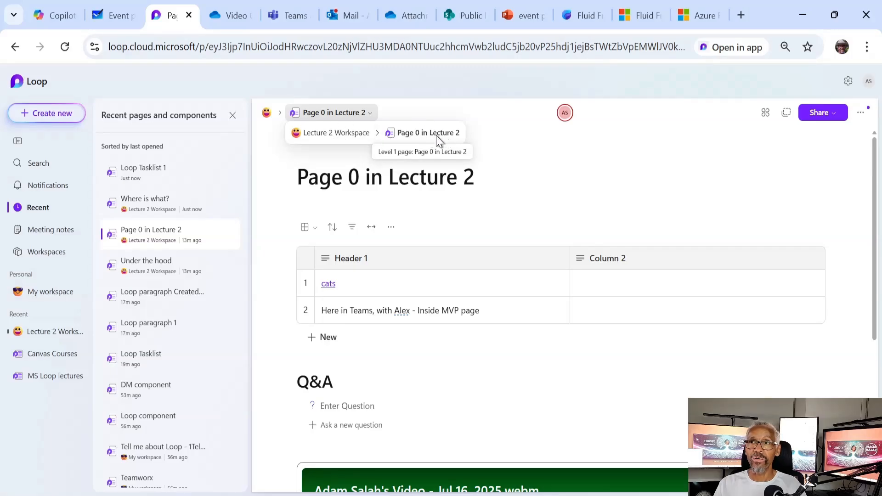
{"action": "left_click", "coordinate": [168, 325]}
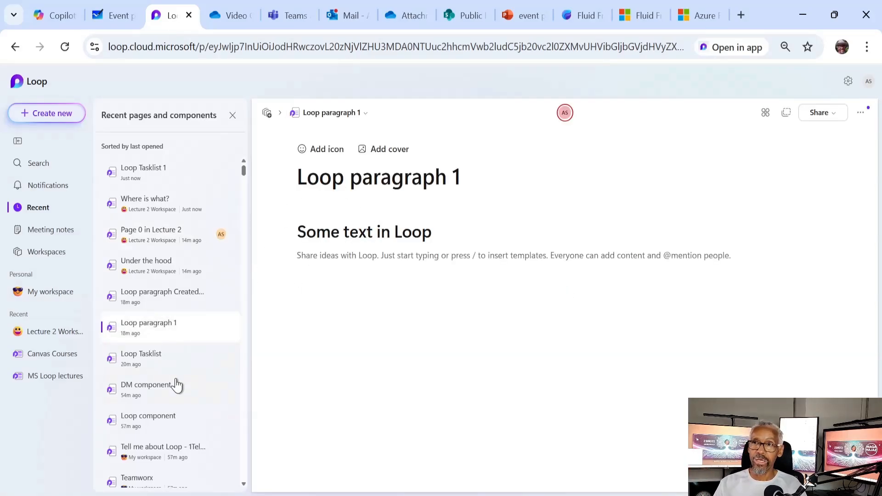
{"action": "scroll", "coordinate": [184, 383], "scroll_direction": "down", "scroll_amount": 2}
{"action": "scroll", "coordinate": [157, 312], "scroll_direction": "up", "scroll_amount": 2}
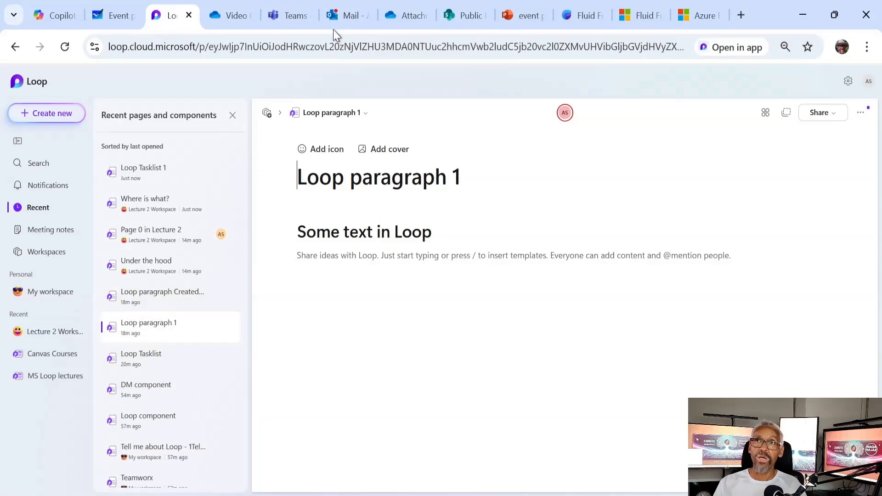
{"action": "left_click", "coordinate": [338, 10]}
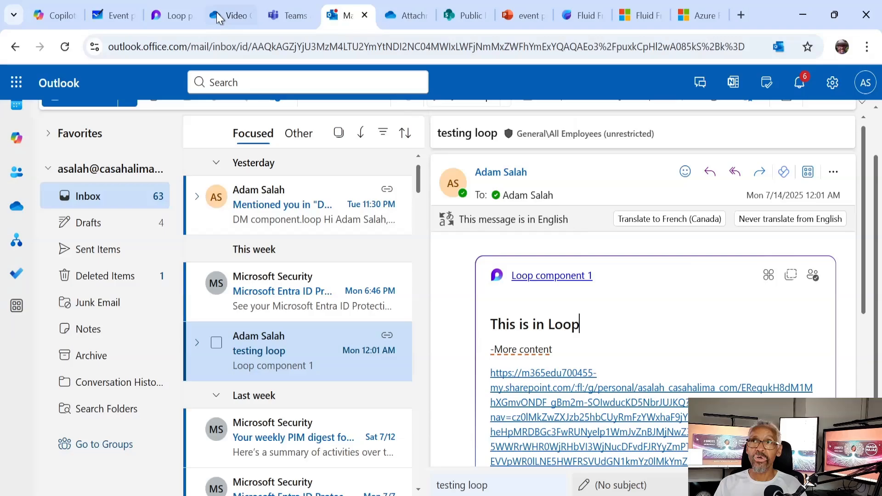
{"action": "left_click", "coordinate": [172, 10]}
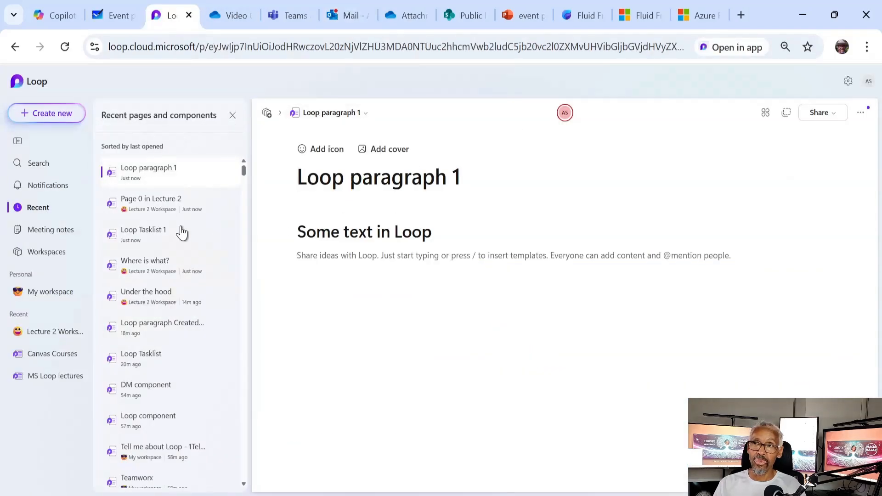
Zoom the Loop home view out and open the Lecture 2 Workspace page list
{"action": "left_click", "coordinate": [63, 333]}
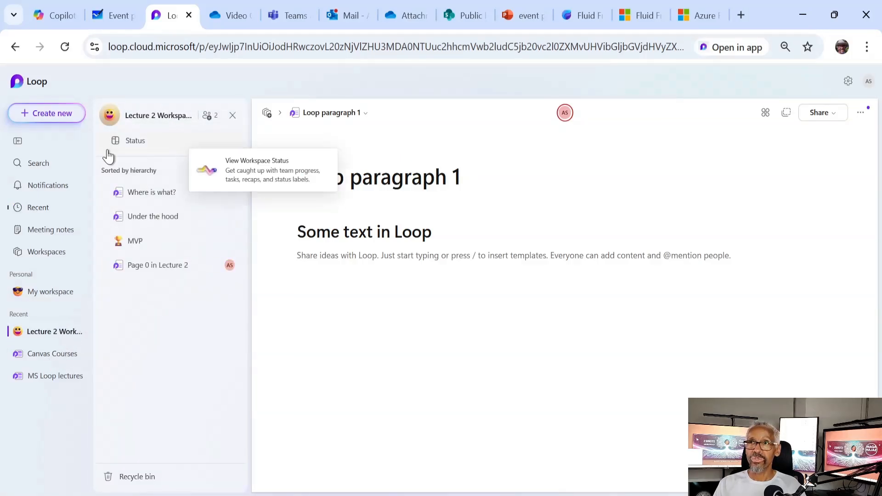
{"action": "left_click", "coordinate": [35, 90]}
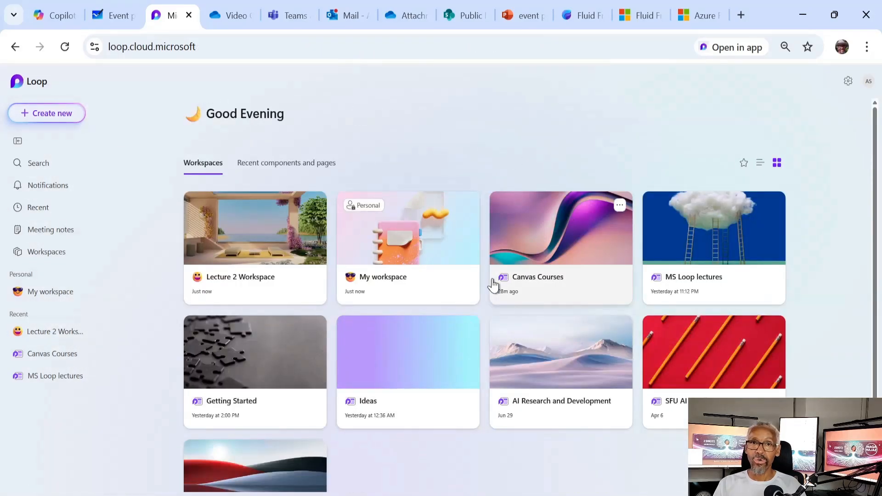
{"action": "key", "text": "ctrl+minus"}
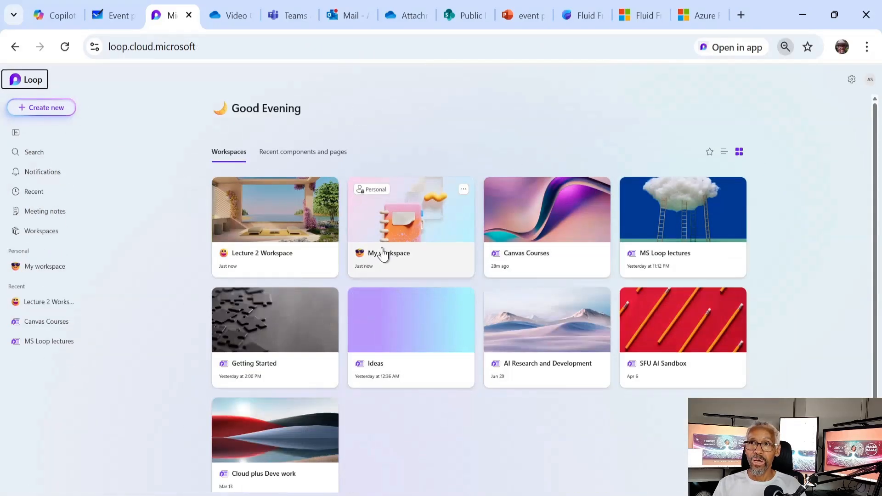
{"action": "left_click", "coordinate": [60, 110]}
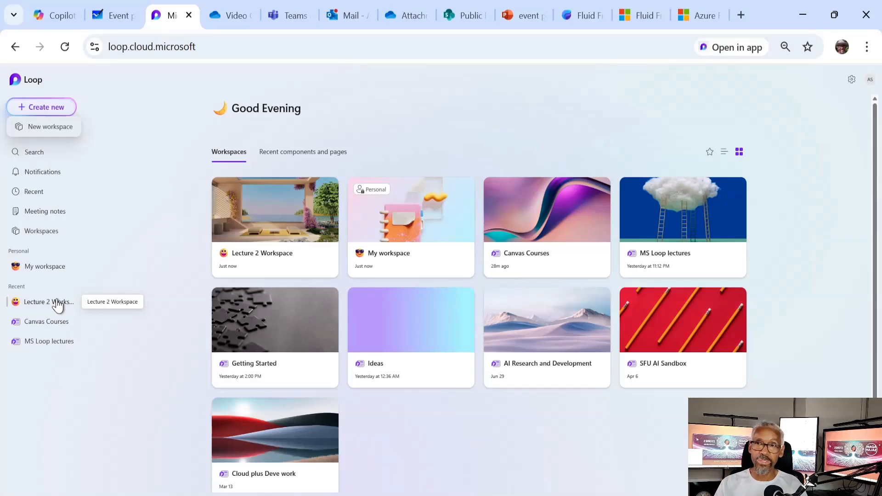
{"action": "left_click", "coordinate": [57, 304]}
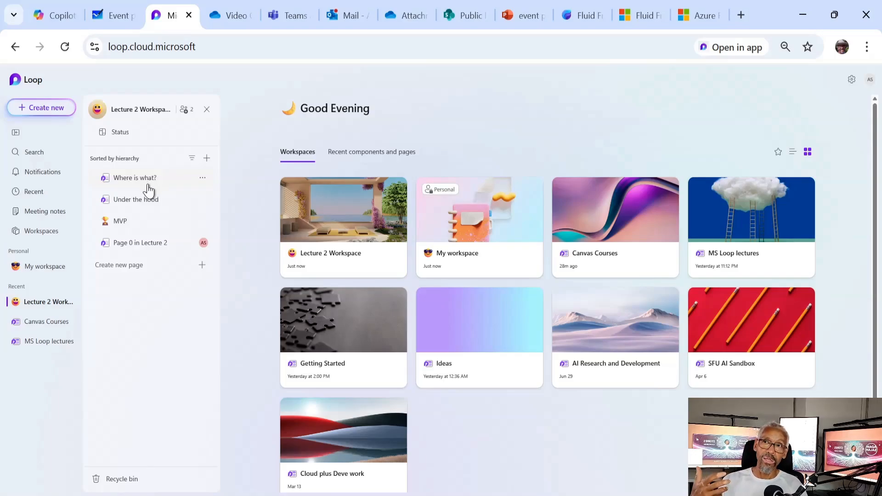
Add a new page titled 'Component' to Lecture 2 Workspace, then view the Recent list
{"action": "left_click", "coordinate": [191, 265]}
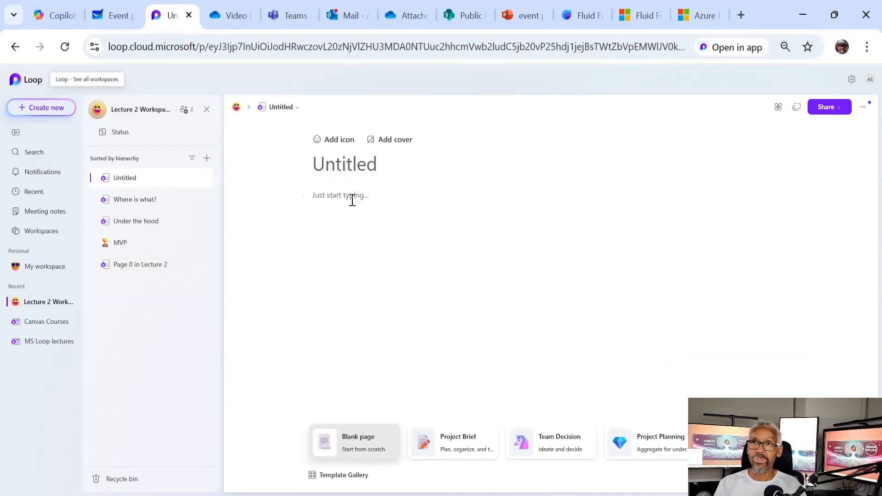
{"action": "type", "text": "Co"}
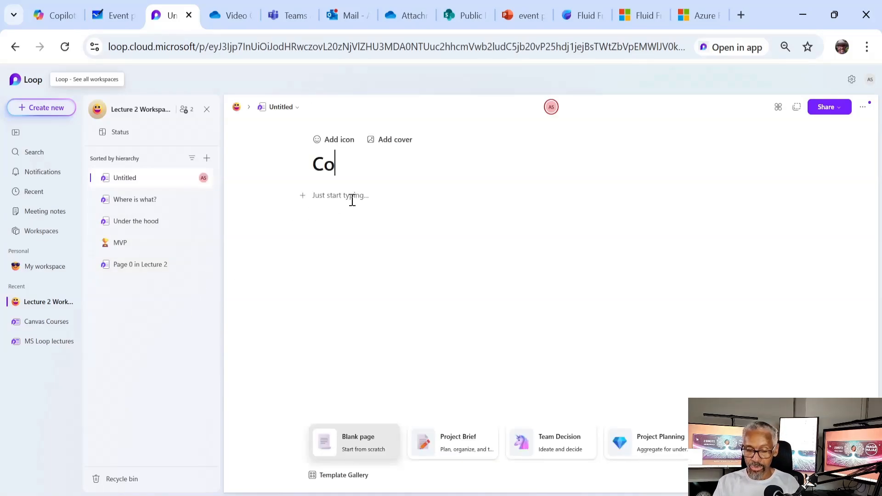
{"action": "type", "text": "mponent"}
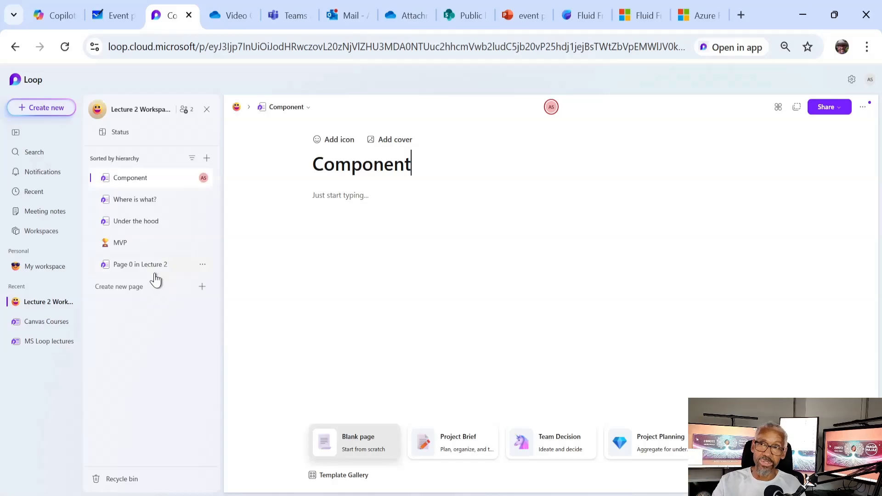
{"action": "left_click", "coordinate": [54, 195]}
Scroll the Recent list, then return to the Lecture 2 Workspace page list
{"action": "scroll", "coordinate": [164, 312], "scroll_direction": "down", "scroll_amount": 12}
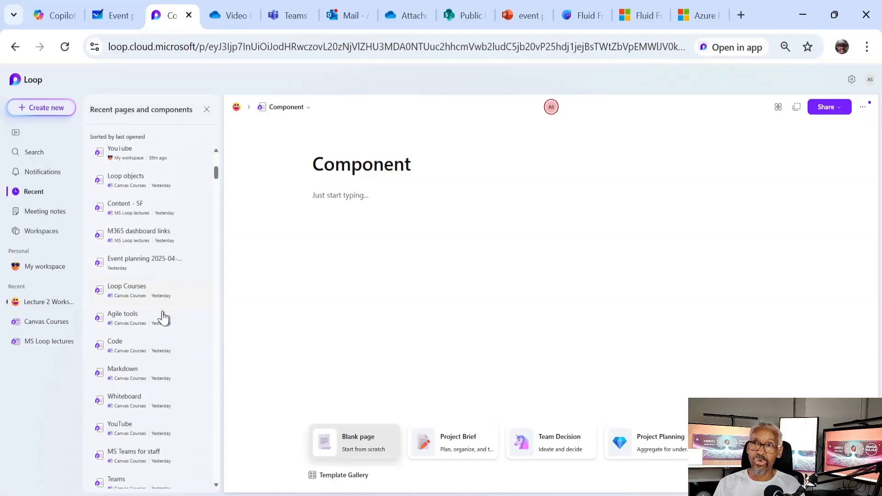
{"action": "scroll", "coordinate": [161, 309], "scroll_direction": "up", "scroll_amount": 12}
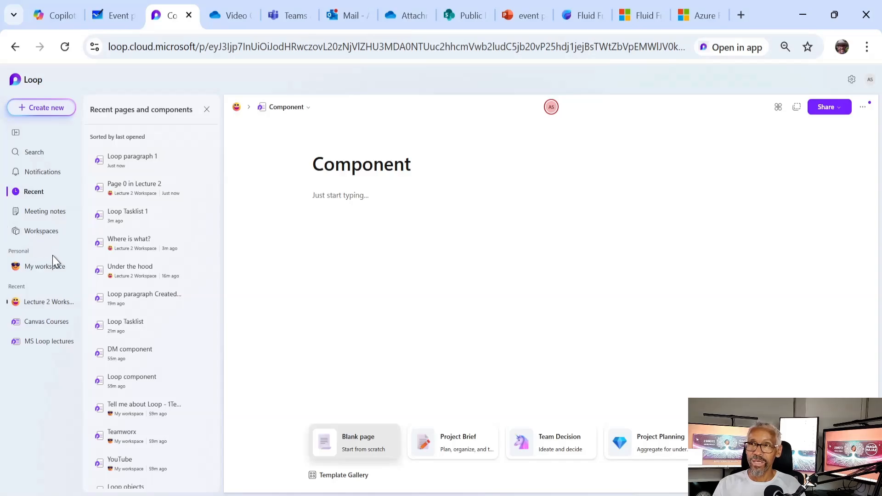
{"action": "left_click", "coordinate": [48, 304]}
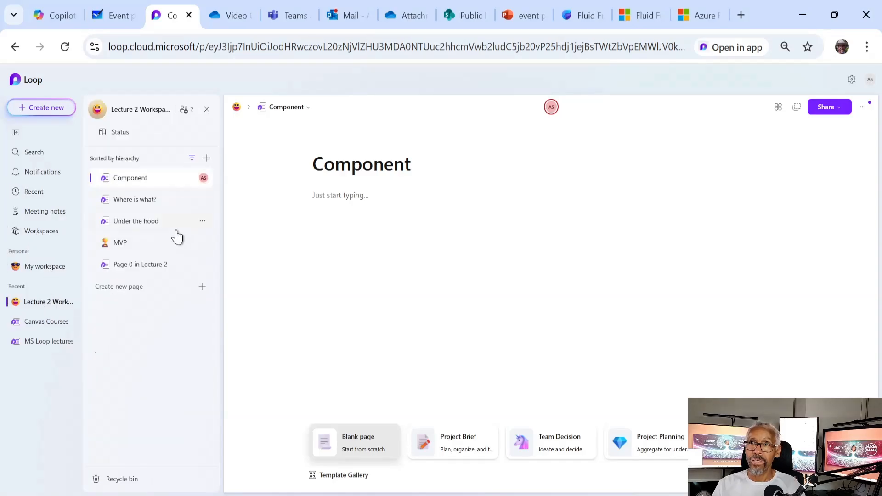
Create a nested subpage named 'Subpage' from Component's slash menu, then reopen the slash menu on Component
{"action": "left_click", "coordinate": [331, 197]}
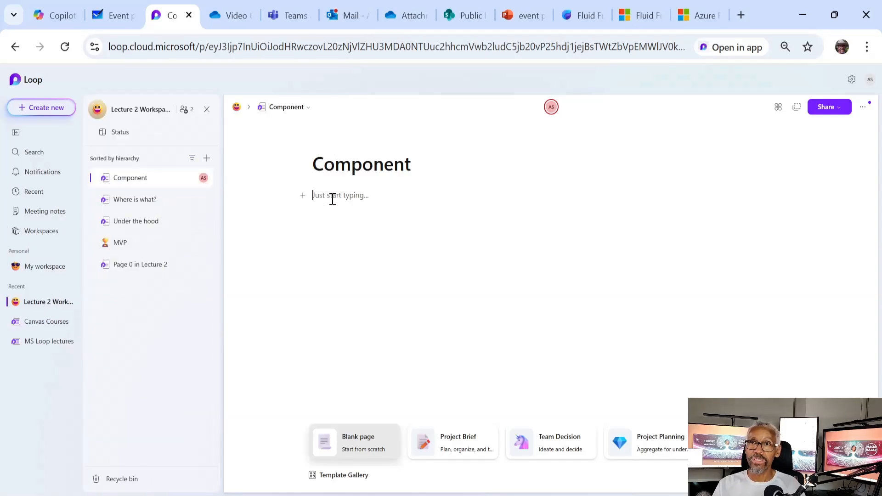
{"action": "key", "text": "Return"}
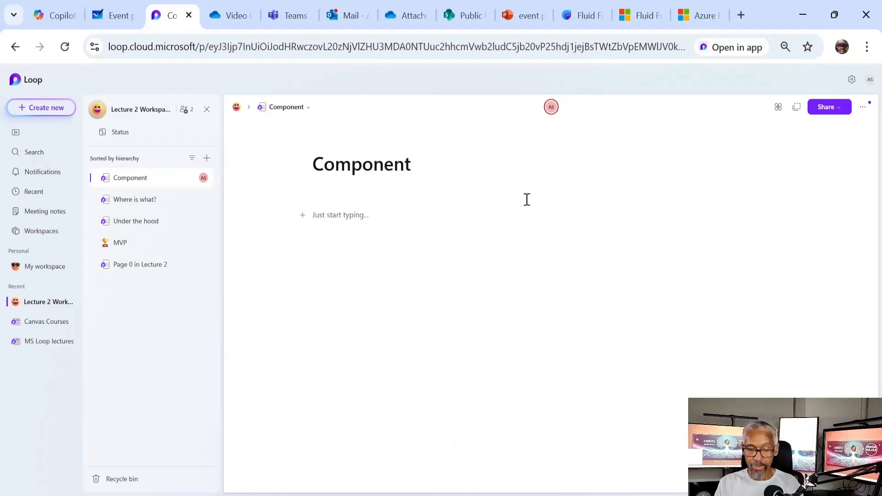
{"action": "type", "text": "/"}
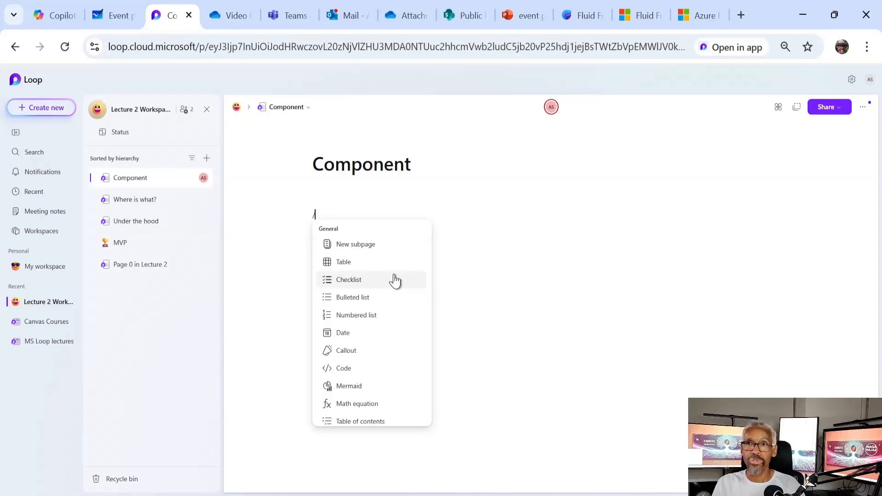
{"action": "left_click", "coordinate": [391, 251]}
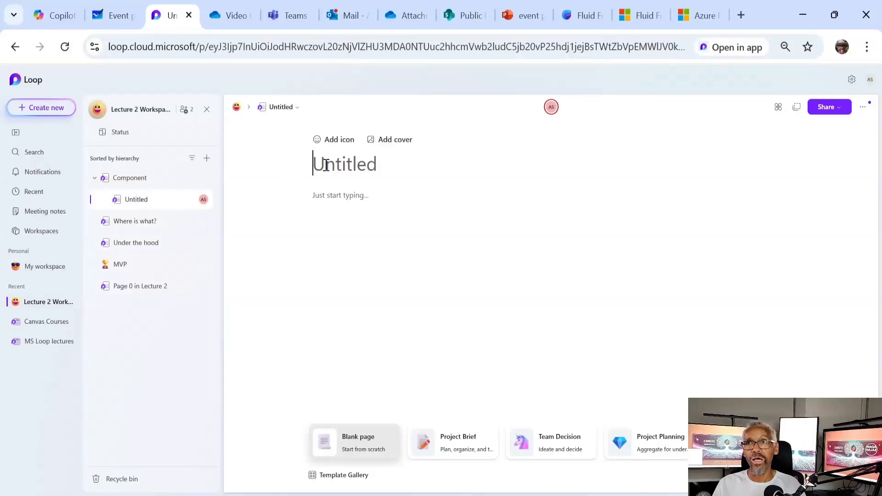
{"action": "type", "text": "Sub"}
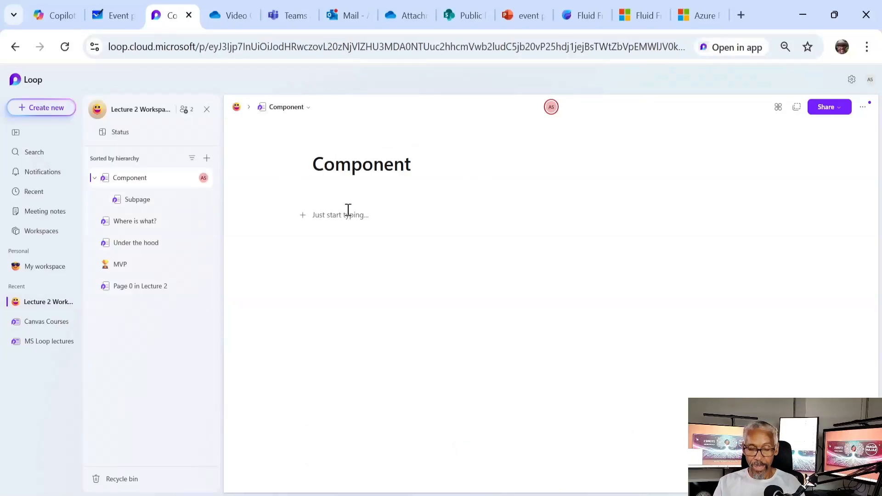
{"action": "left_click", "coordinate": [349, 210]}
{"action": "type", "text": "/"}
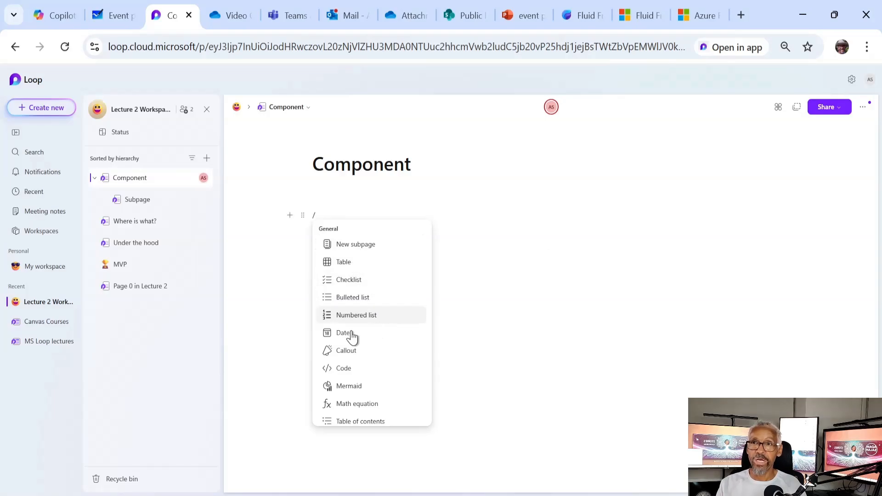
Browse the slash command menu, then filter it by typing 'table'
{"action": "scroll", "coordinate": [353, 332], "scroll_direction": "down", "scroll_amount": 2}
{"action": "scroll", "coordinate": [353, 322], "scroll_direction": "down", "scroll_amount": 1}
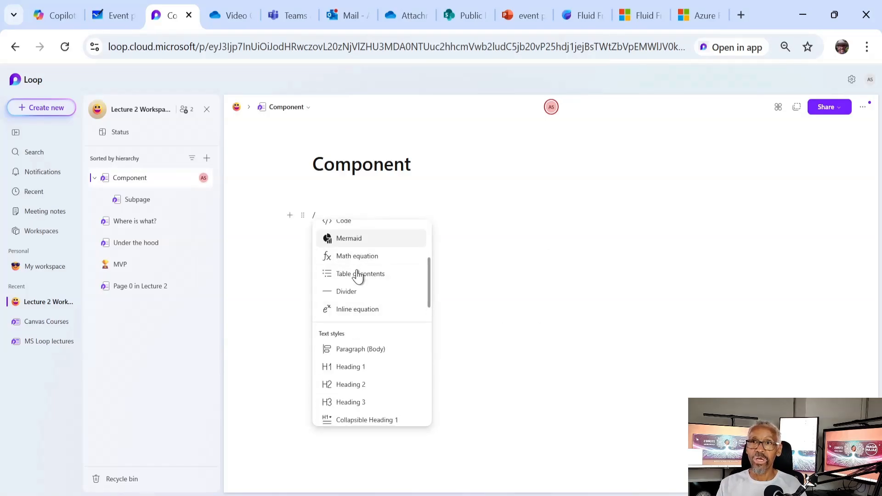
{"action": "scroll", "coordinate": [354, 289], "scroll_direction": "down", "scroll_amount": 8}
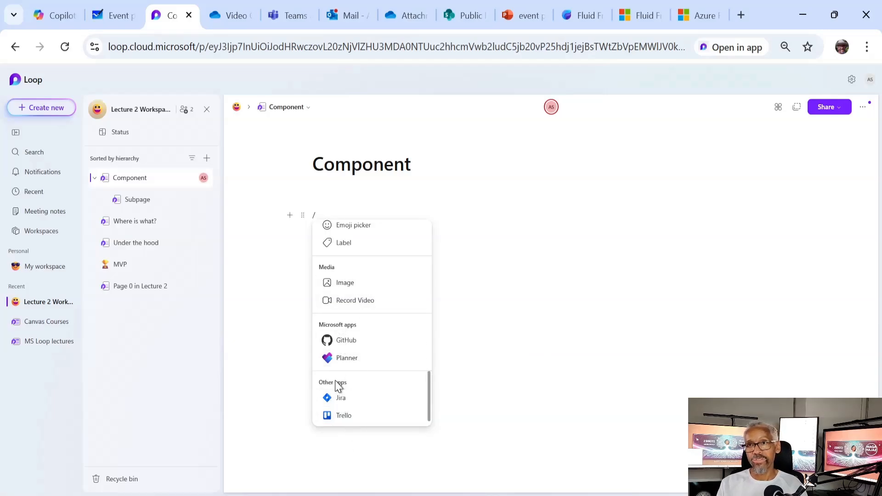
{"action": "scroll", "coordinate": [330, 336], "scroll_direction": "up", "scroll_amount": 2}
{"action": "scroll", "coordinate": [351, 356], "scroll_direction": "down", "scroll_amount": 2}
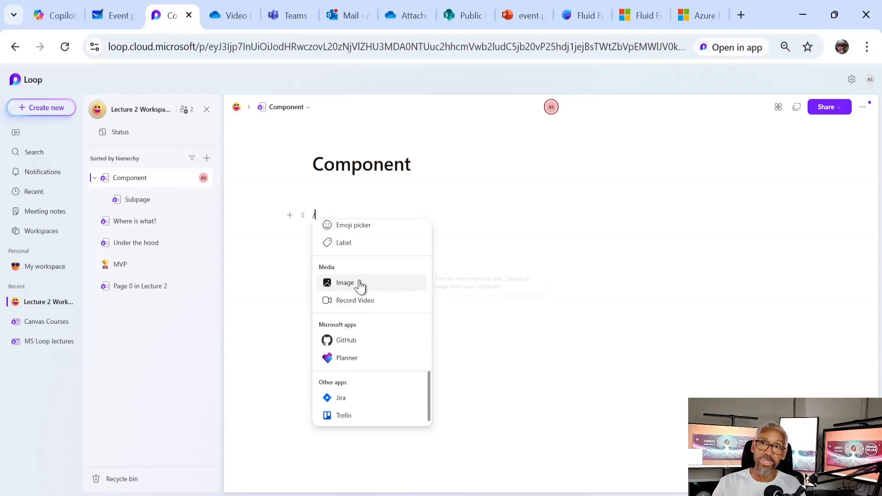
{"action": "scroll", "coordinate": [361, 289], "scroll_direction": "up", "scroll_amount": 2}
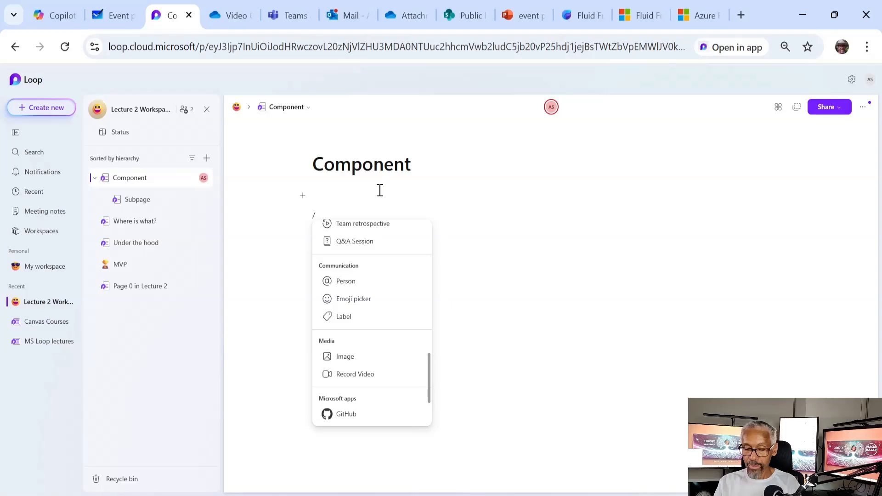
{"action": "type", "text": "table"}
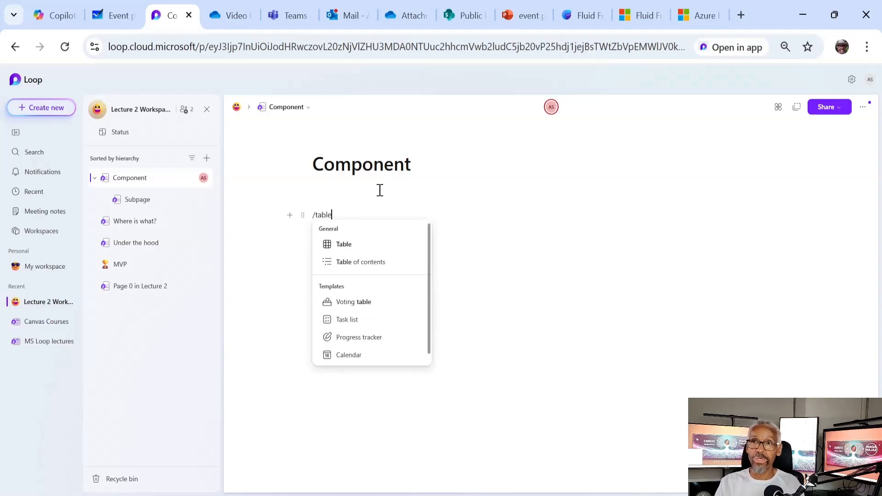
{"action": "left_click", "coordinate": [358, 246]}
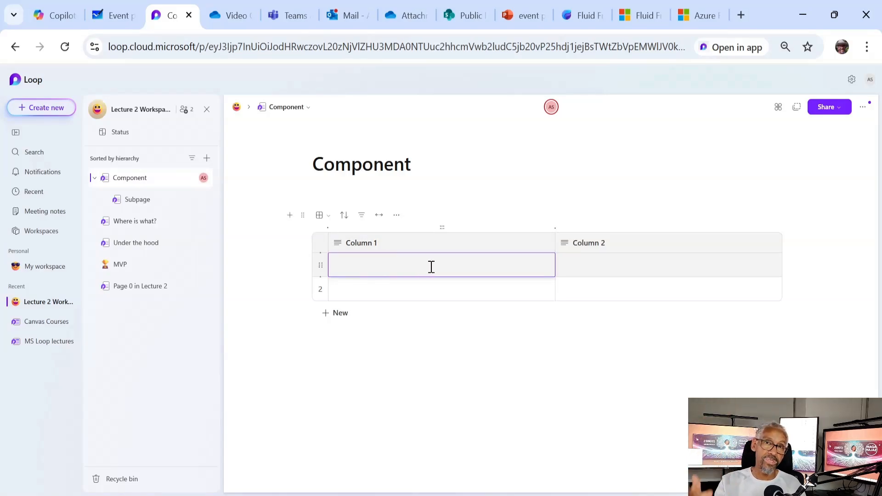
{"action": "type", "text": "@"}
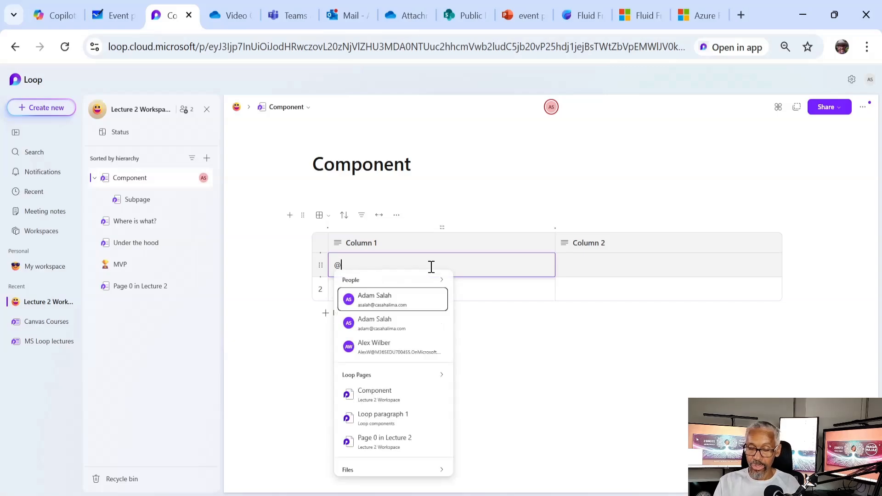
{"action": "type", "text": "alex"}
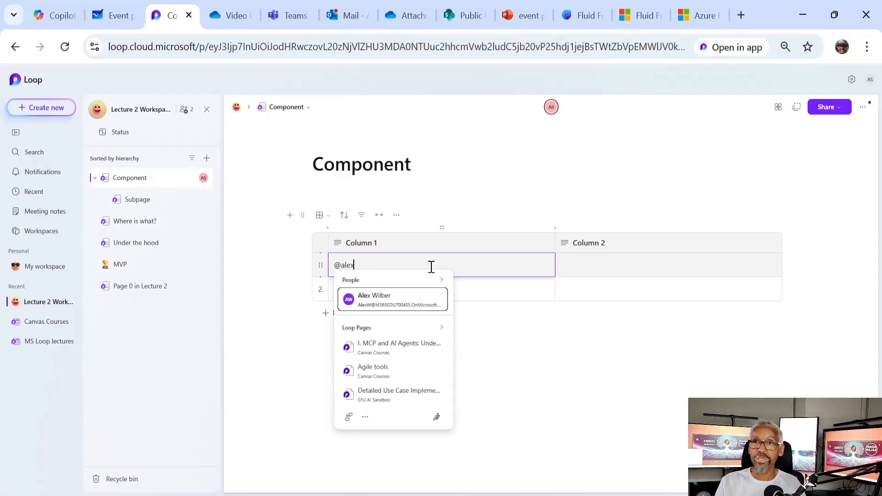
{"action": "left_click", "coordinate": [423, 301]}
{"action": "type", "text": "what d"}
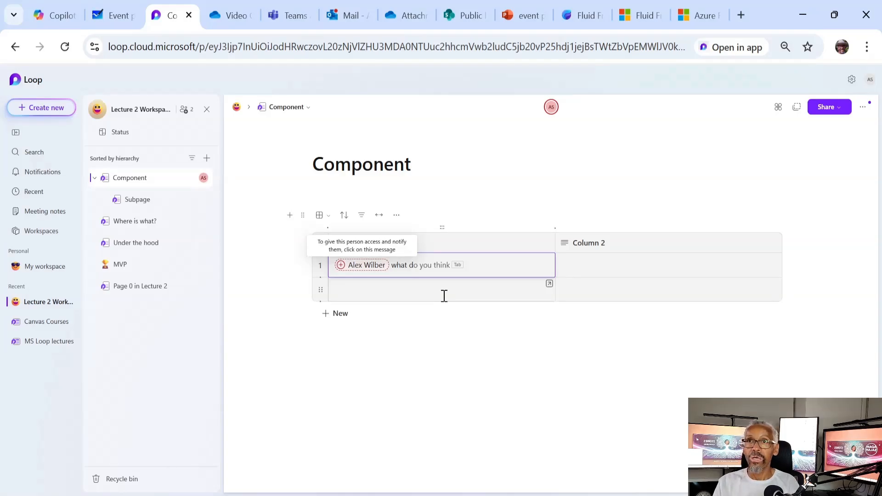
{"action": "key", "text": "Tab"}
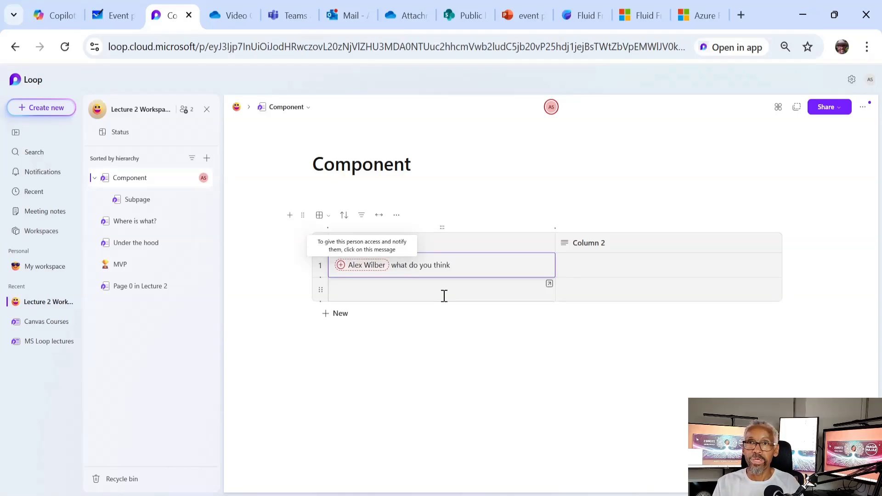
{"action": "left_click", "coordinate": [628, 269]}
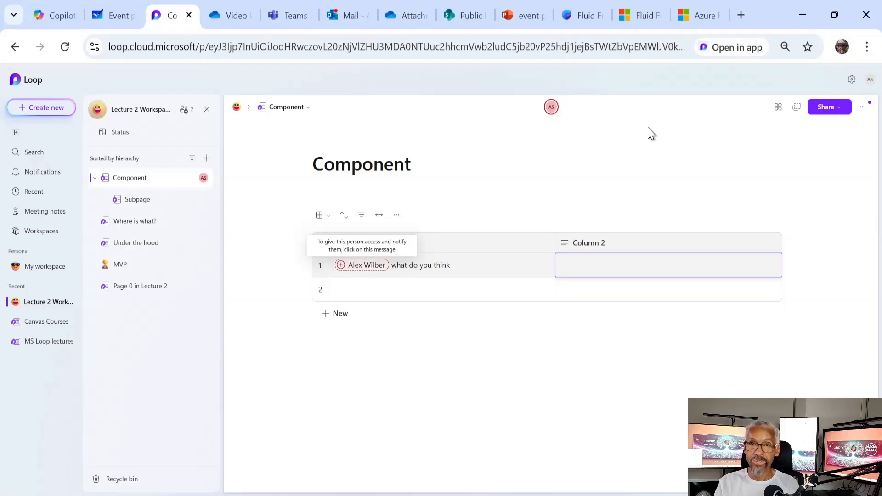
{"action": "type", "text": "@"}
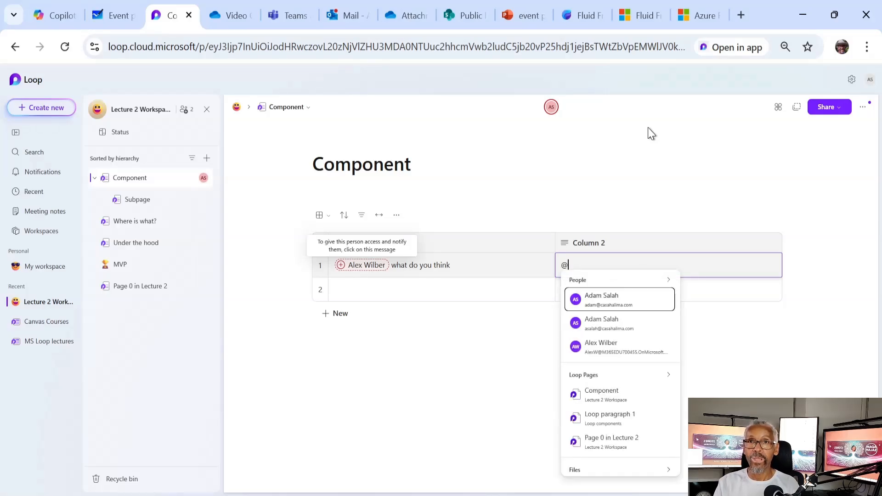
{"action": "key", "text": "Return"}
{"action": "type", "text": "this i"}
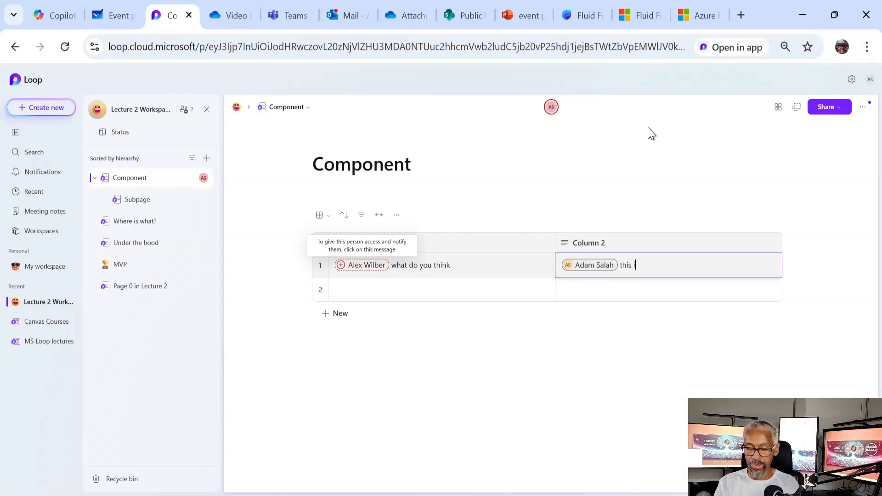
{"action": "type", "text": "s a task for you"}
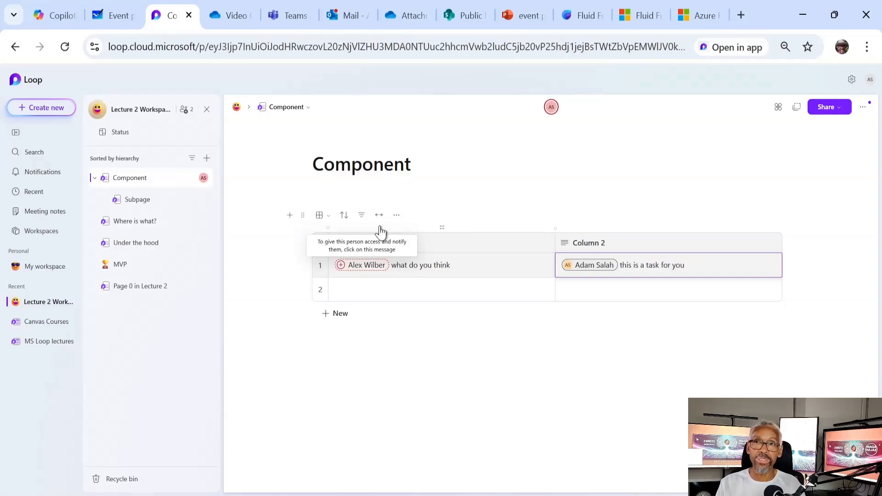
Clean up the row 2 Column 2 cell and add a third table row with + New
{"action": "left_click", "coordinate": [618, 295]}
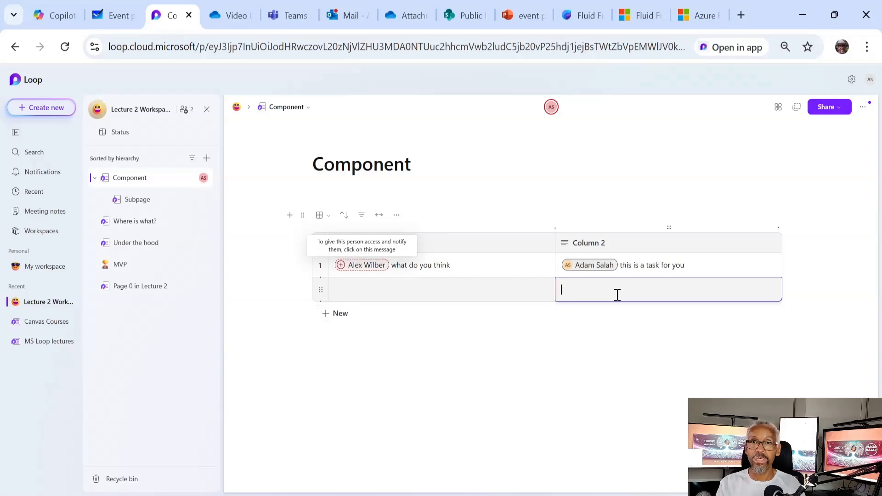
{"action": "key", "text": "shift+Return"}
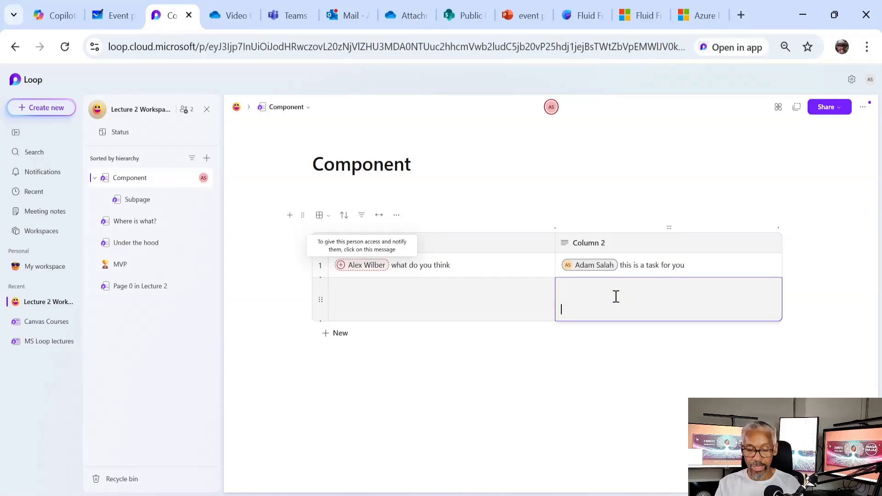
{"action": "key", "text": "BackSpace"}
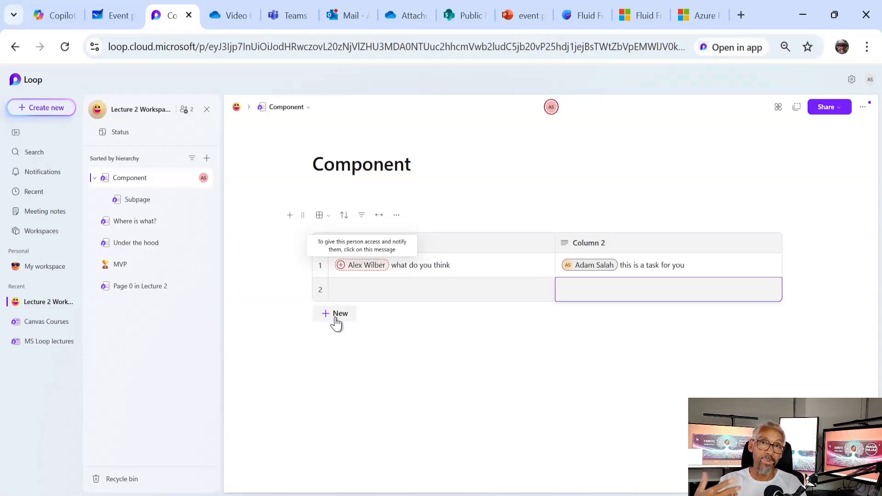
{"action": "left_click", "coordinate": [335, 319]}
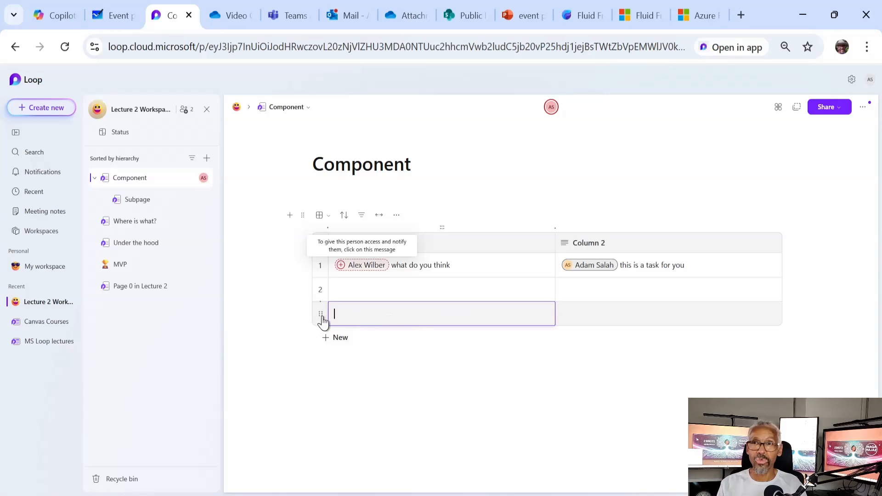
Insert one empty row above row 3 using the row's Insert options
{"action": "left_click", "coordinate": [321, 316]}
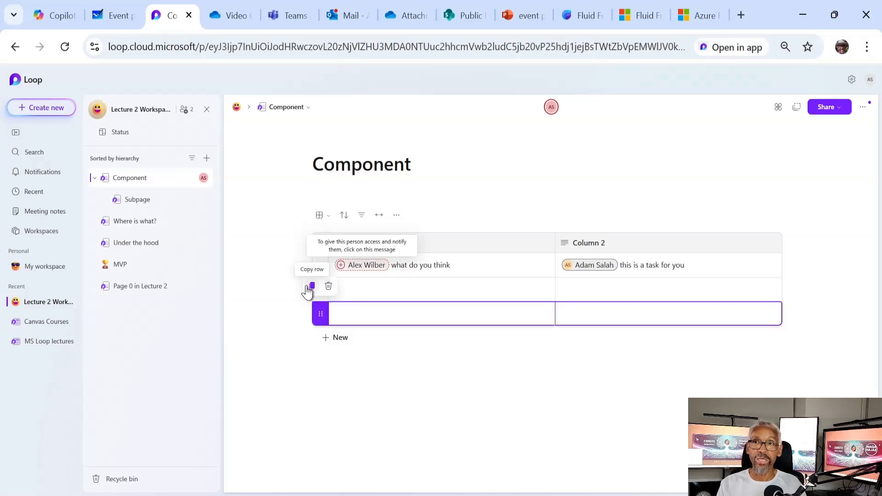
{"action": "left_click", "coordinate": [378, 367]}
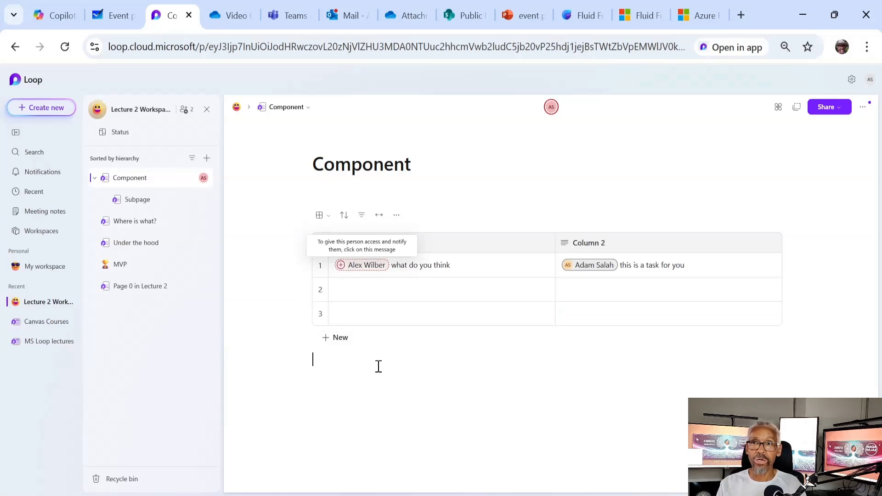
{"action": "right_click", "coordinate": [370, 314]}
{"action": "scroll", "coordinate": [383, 260], "scroll_direction": "down", "scroll_amount": 2}
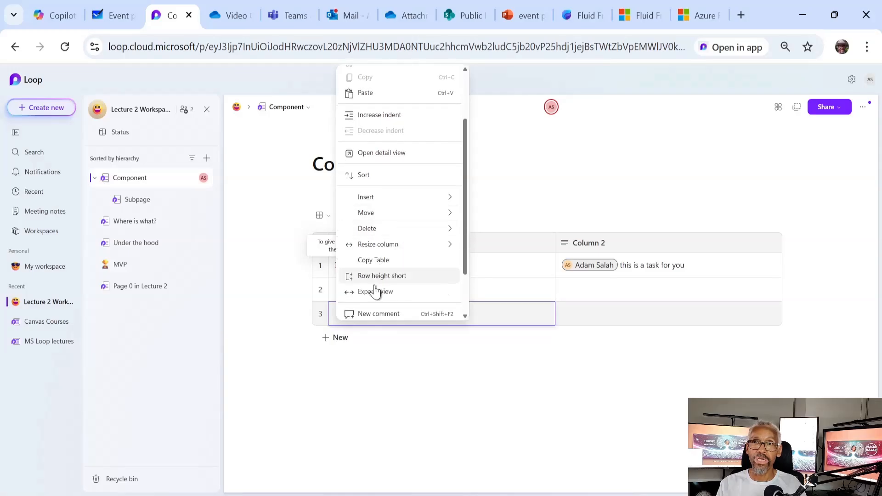
{"action": "scroll", "coordinate": [384, 253], "scroll_direction": "down", "scroll_amount": 2}
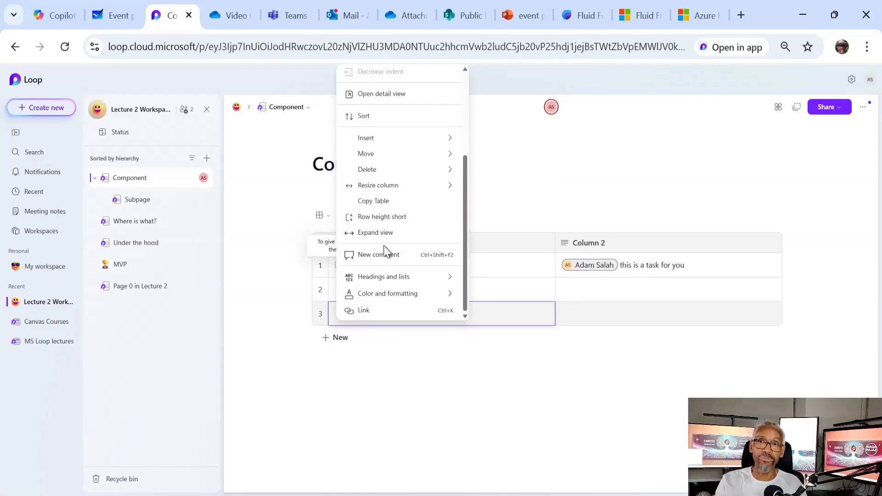
{"action": "scroll", "coordinate": [384, 246], "scroll_direction": "up", "scroll_amount": 3}
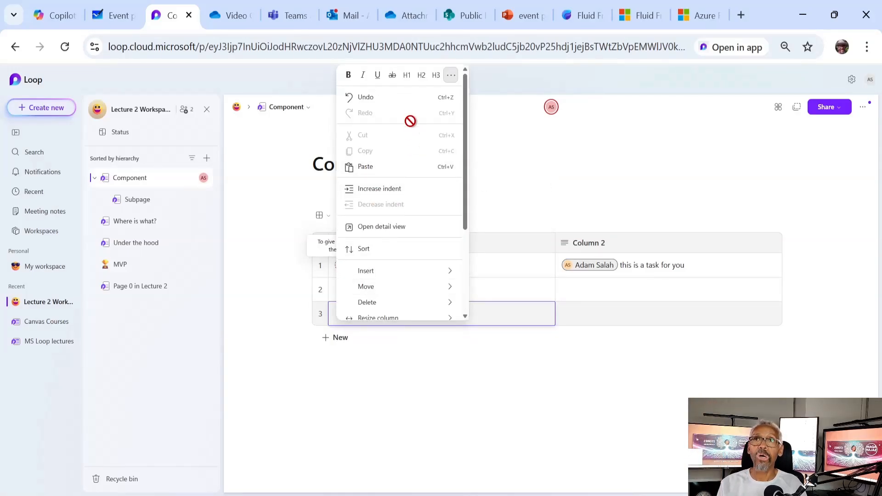
{"action": "scroll", "coordinate": [406, 207], "scroll_direction": "down", "scroll_amount": 2}
{"action": "mouse_move", "coordinate": [419, 202]}
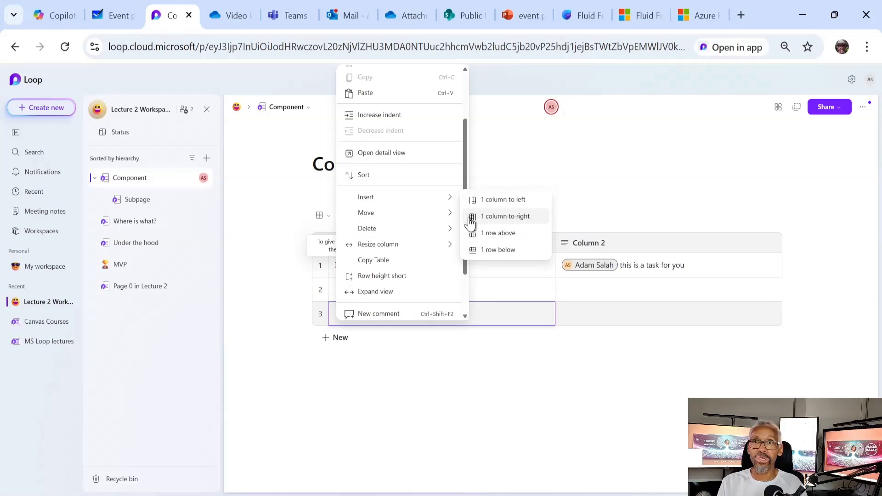
{"action": "left_click", "coordinate": [500, 234]}
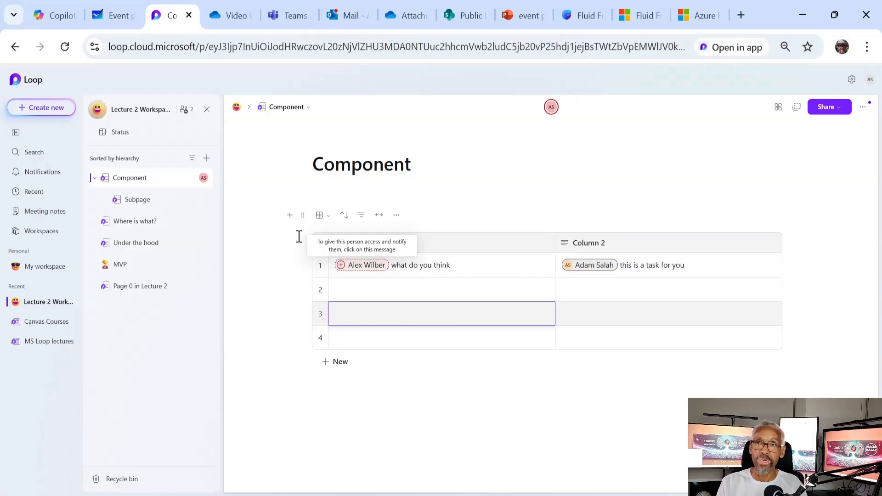
Convert the table into a Loop component titled Component via its block menu
{"action": "left_click", "coordinate": [303, 216]}
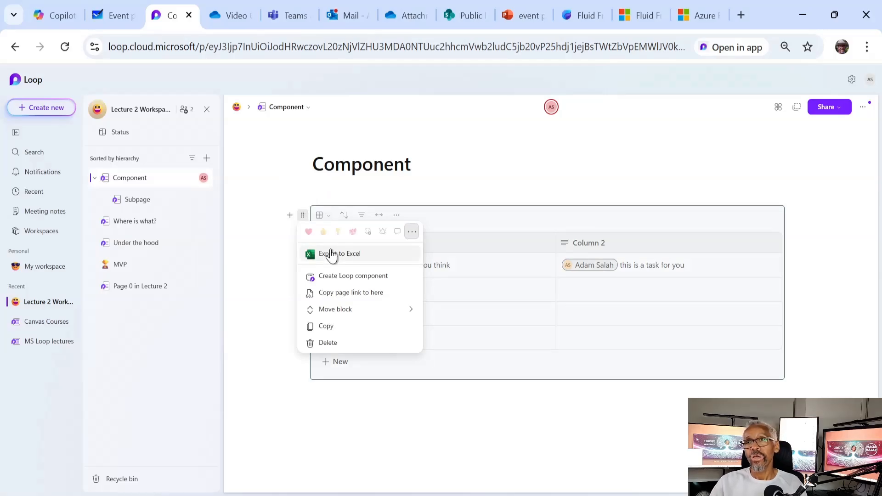
{"action": "left_click", "coordinate": [303, 216]}
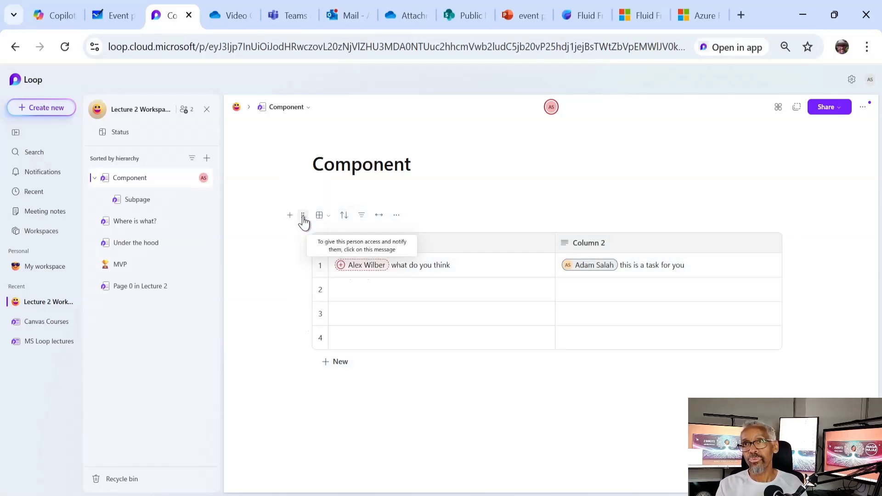
{"action": "left_click", "coordinate": [303, 215]}
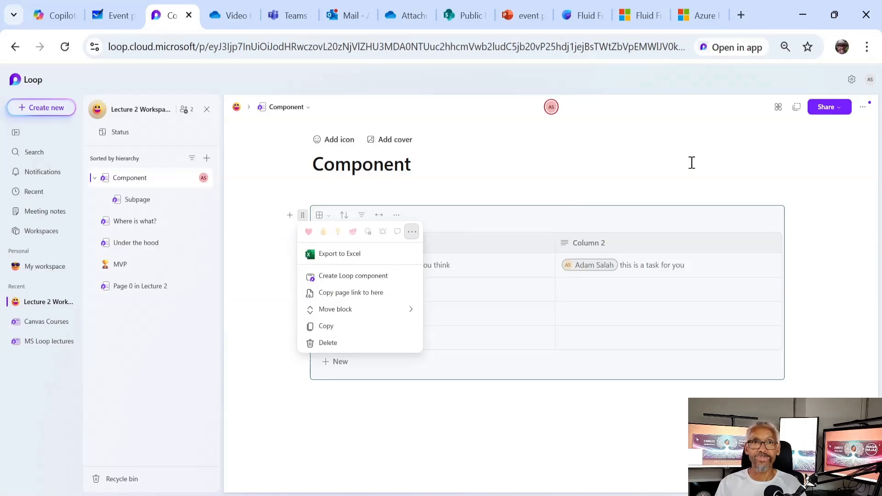
{"action": "left_click", "coordinate": [776, 149]}
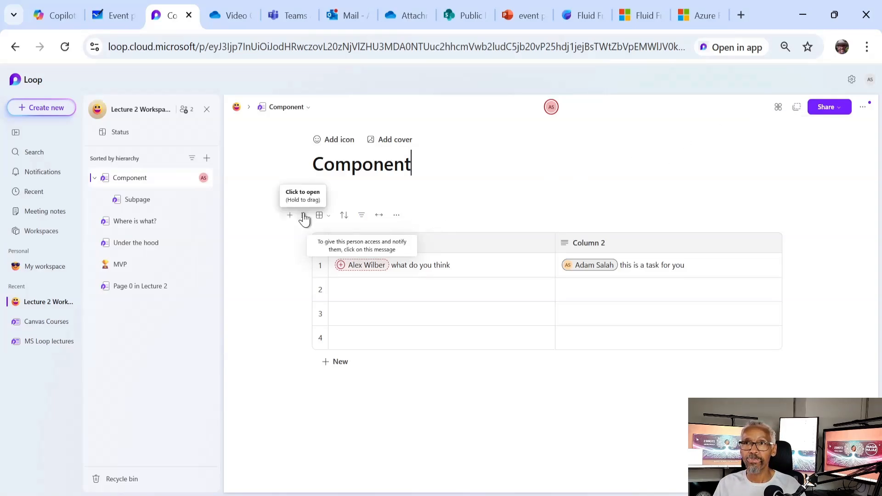
{"action": "left_click", "coordinate": [304, 216]}
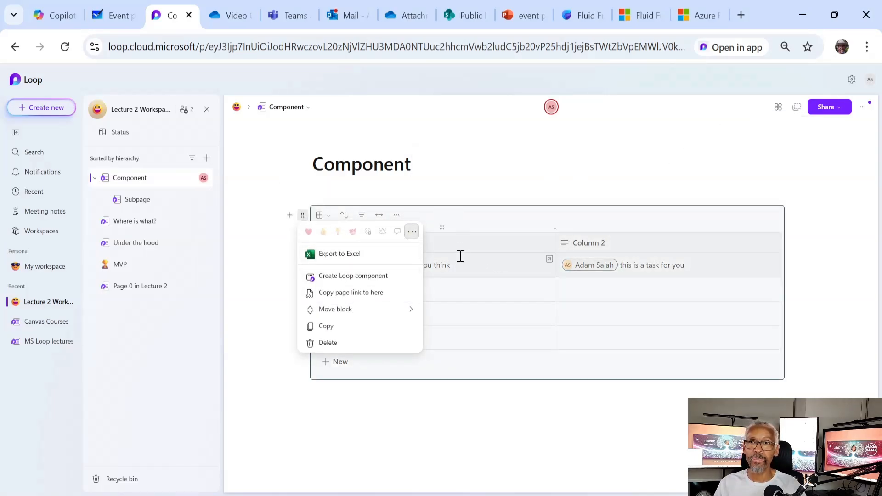
{"action": "left_click", "coordinate": [378, 277]}
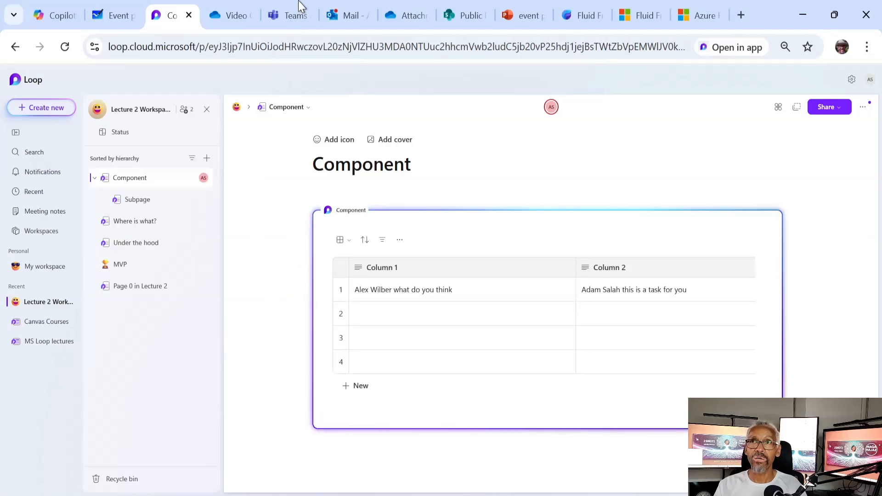
In Teams, check Chat and the Public lectures General channel, then start a new chat
{"action": "left_click", "coordinate": [290, 16]}
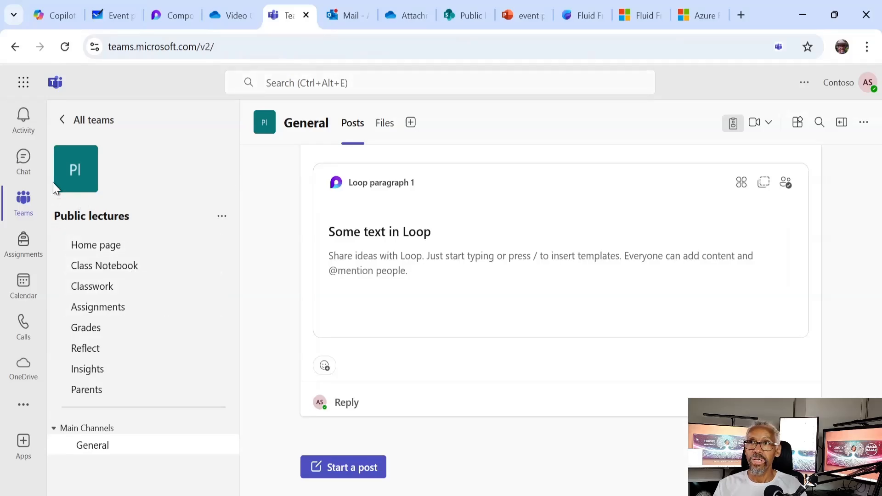
{"action": "left_click", "coordinate": [24, 158]}
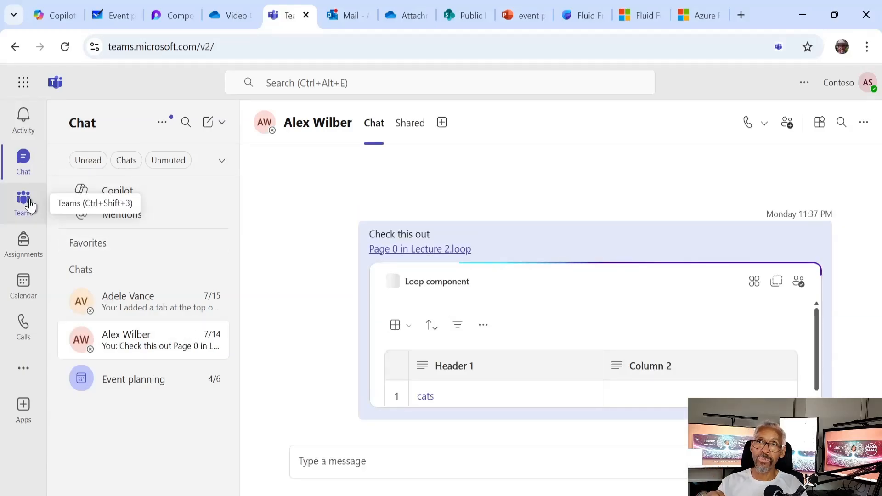
{"action": "left_click", "coordinate": [30, 205]}
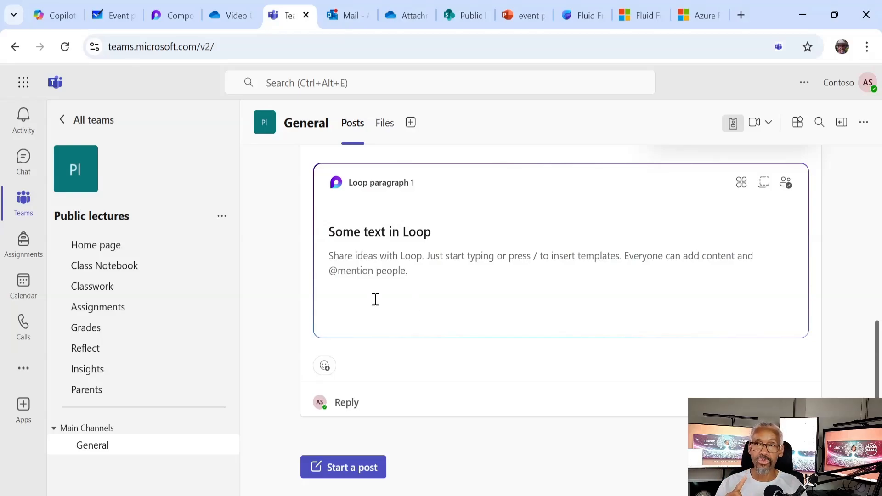
{"action": "left_click", "coordinate": [30, 170]}
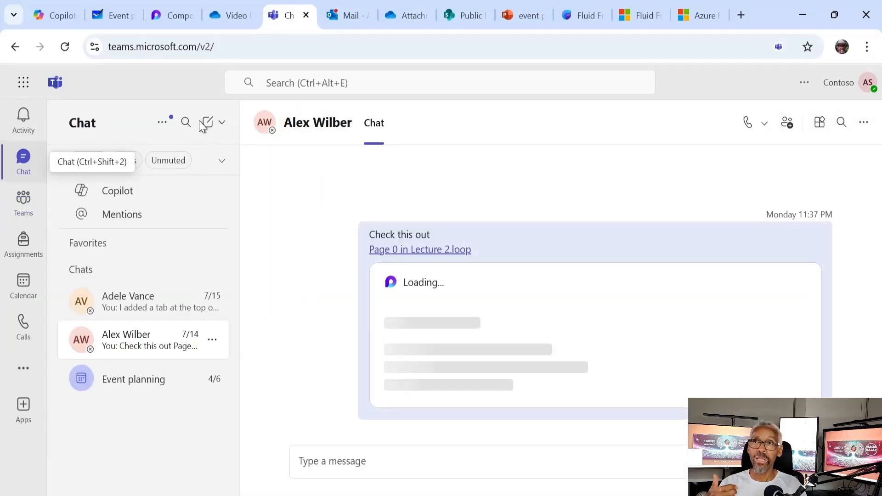
{"action": "left_click", "coordinate": [207, 125]}
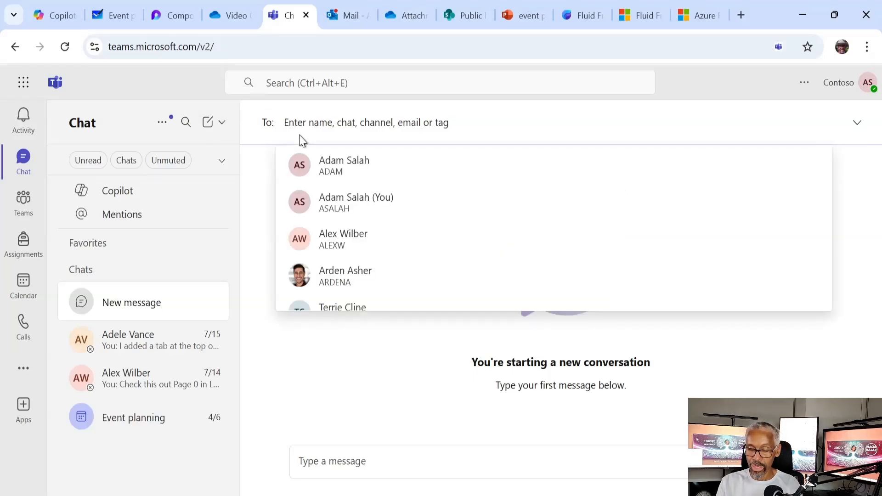
Address the new chat to a colleague with 'here is a new table.. check it out' and the pasted SharePoint link
{"action": "type", "text": "ar"}
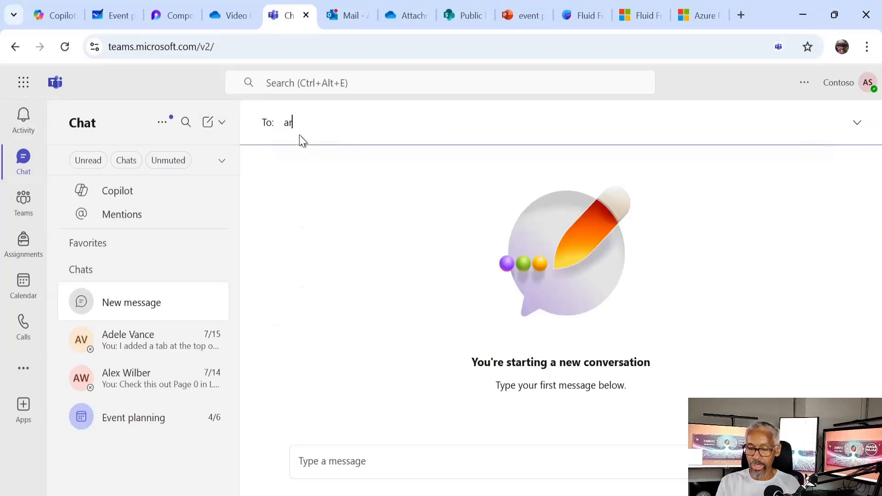
{"action": "key", "text": "Return"}
{"action": "left_click", "coordinate": [390, 466]}
{"action": "type", "text": "here is a nw"}
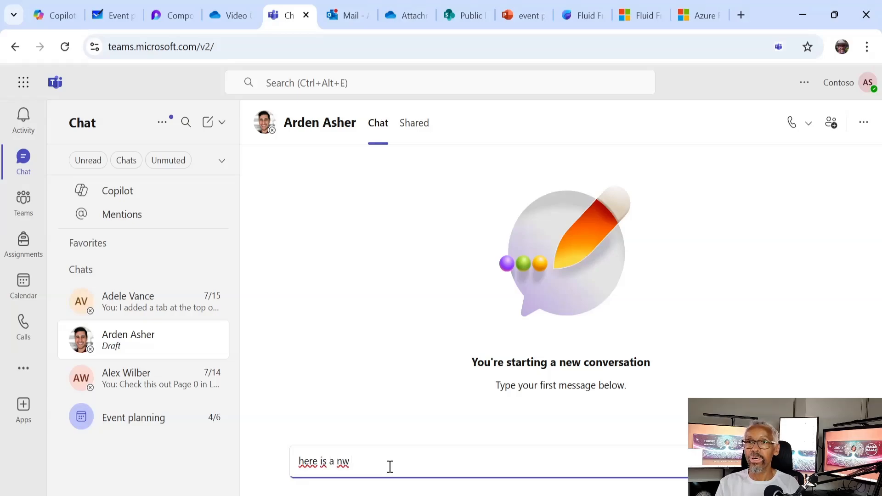
{"action": "key", "text": "BackSpace"}
{"action": "type", "text": "ew tab"}
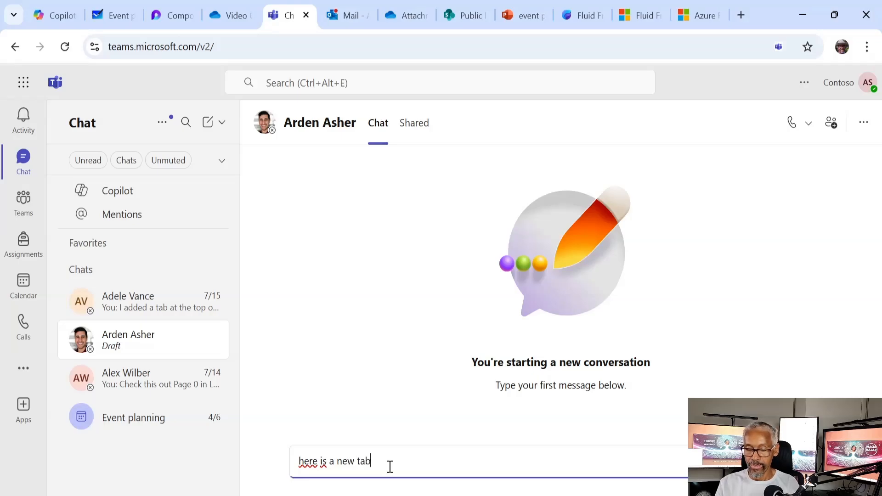
{"action": "type", "text": "le.. check it out"}
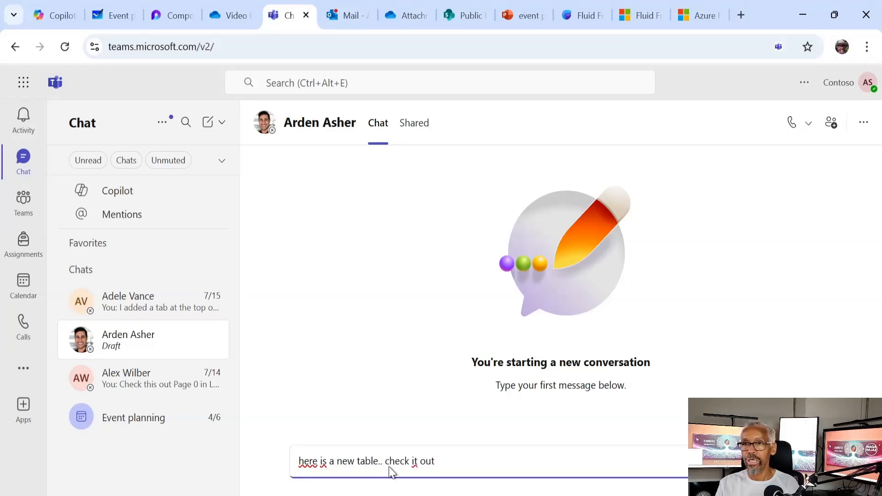
{"action": "key", "text": "shift+Return"}
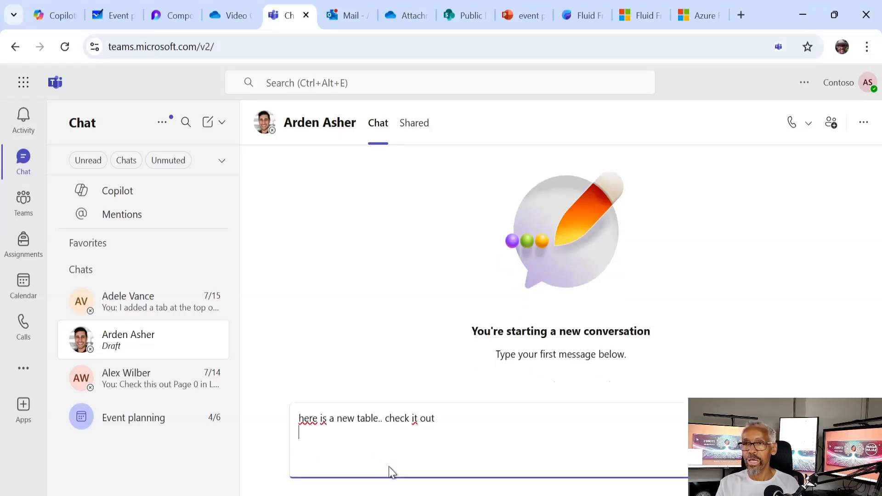
{"action": "key", "text": "ctrl+v"}
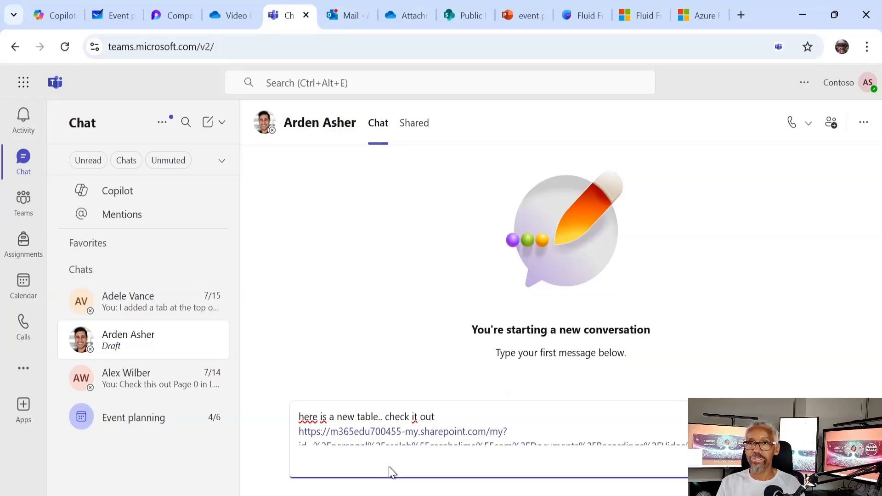
Wrap the component in another Loop component, then return to the Teams General channel
{"action": "scroll", "coordinate": [446, 417], "scroll_direction": "down", "scroll_amount": 1}
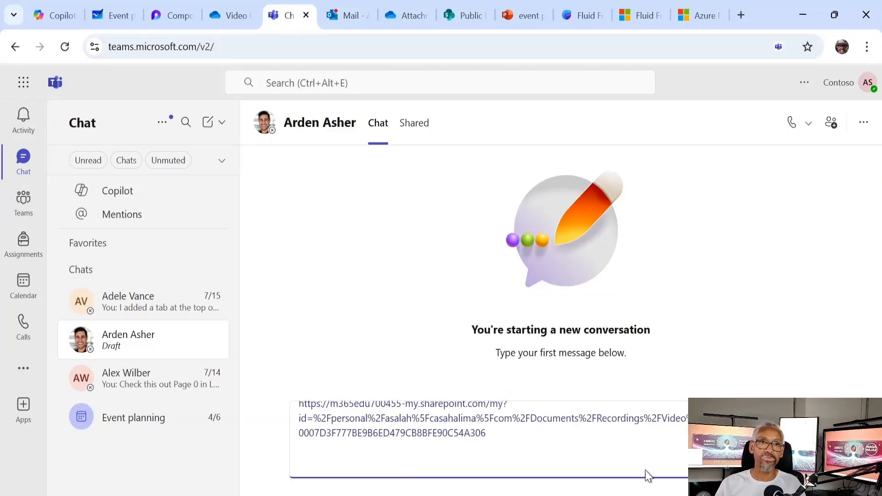
{"action": "scroll", "coordinate": [529, 439], "scroll_direction": "up", "scroll_amount": 1}
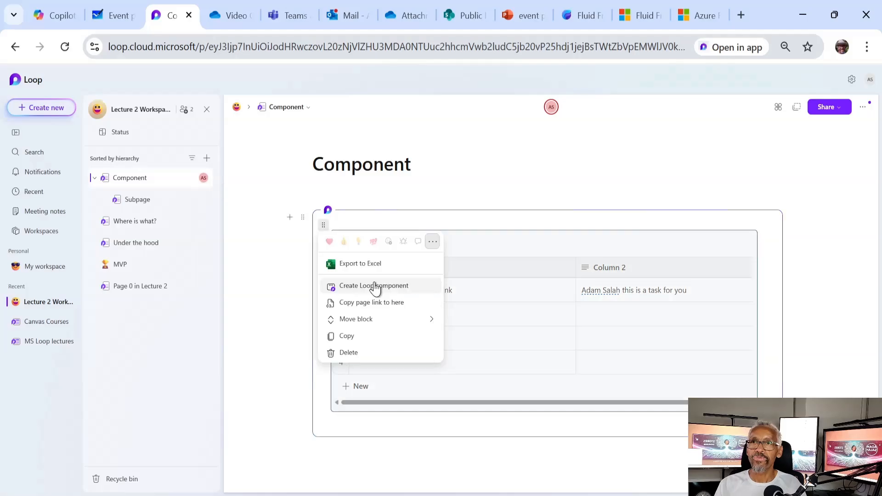
{"action": "left_click", "coordinate": [375, 286]}
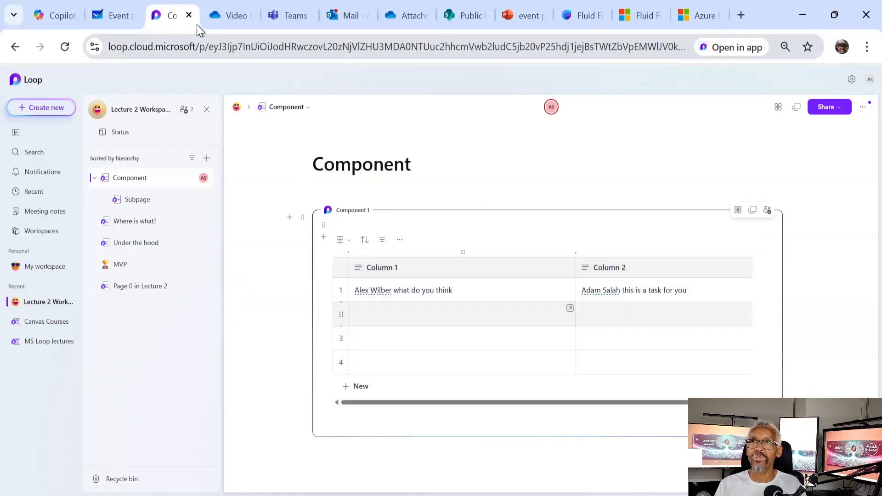
{"action": "left_click", "coordinate": [282, 15]}
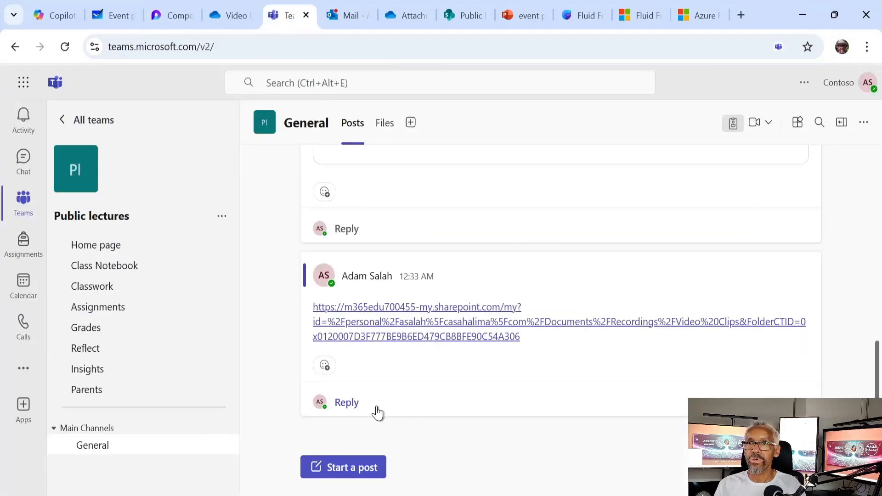
Reply to the General channel post with the pasted SharePoint Video Clips folder link
{"action": "left_click", "coordinate": [380, 387]}
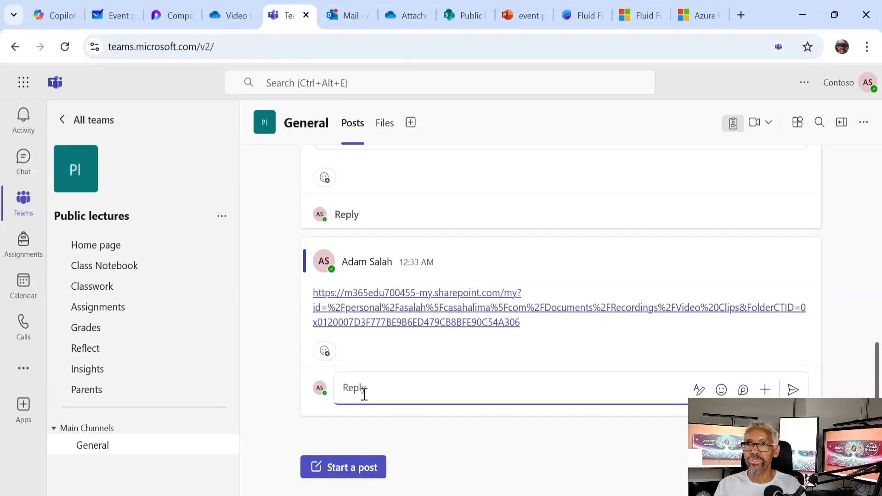
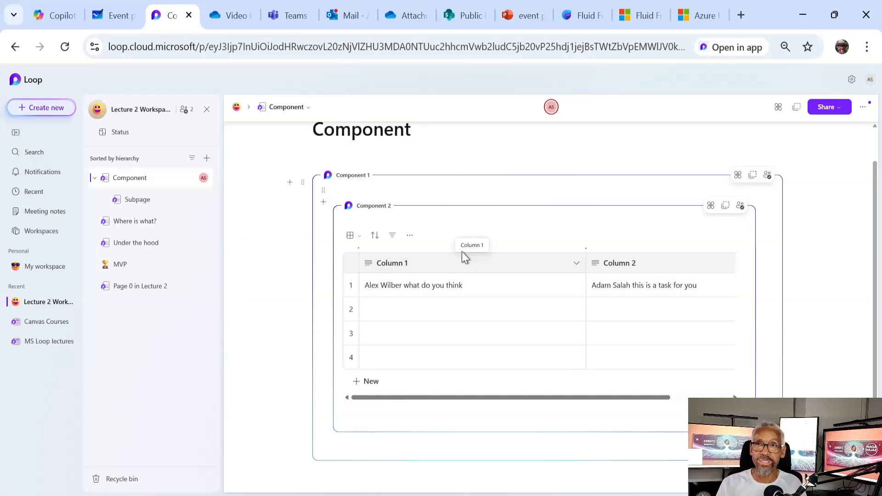
{"action": "left_click", "coordinate": [348, 476]}
{"action": "type", "text": "/reco"}
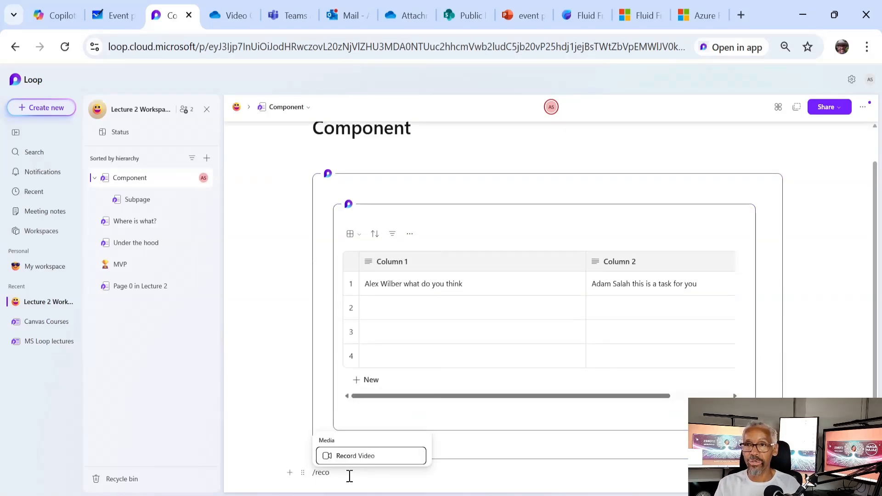
{"action": "left_click", "coordinate": [380, 455]}
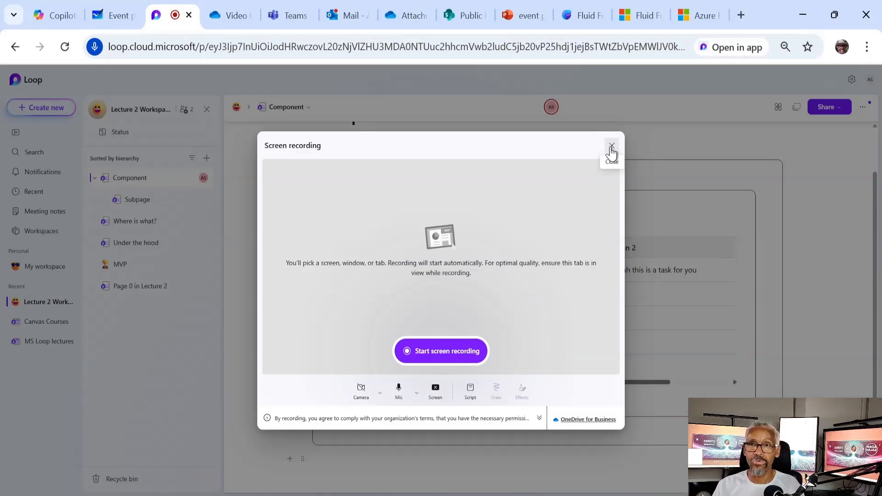
{"action": "left_click", "coordinate": [612, 147]}
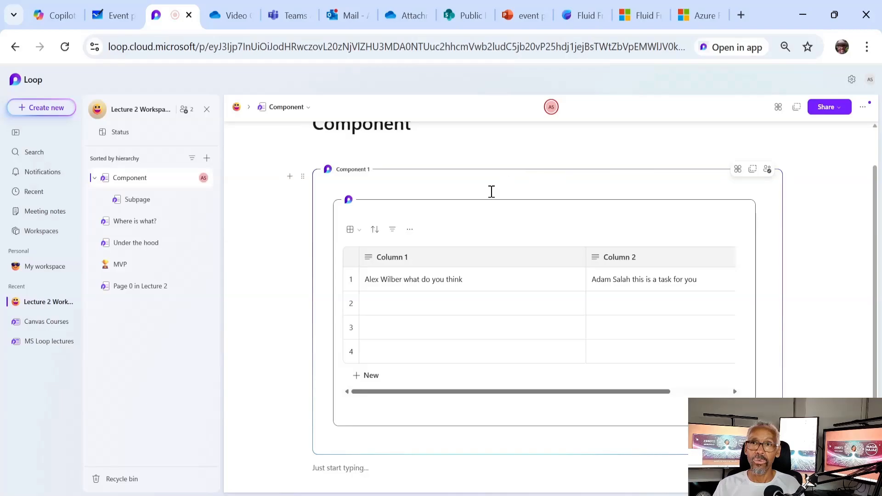
{"action": "scroll", "coordinate": [516, 152], "scroll_direction": "up", "scroll_amount": 1}
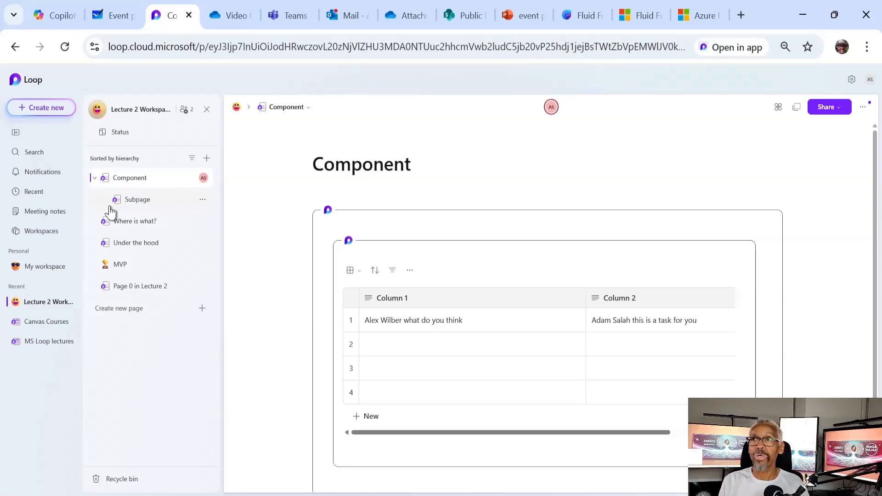
Open the 'Loop paragraph Created in MS Teams' page from Recent after browsing My workspace
{"action": "left_click", "coordinate": [40, 191]}
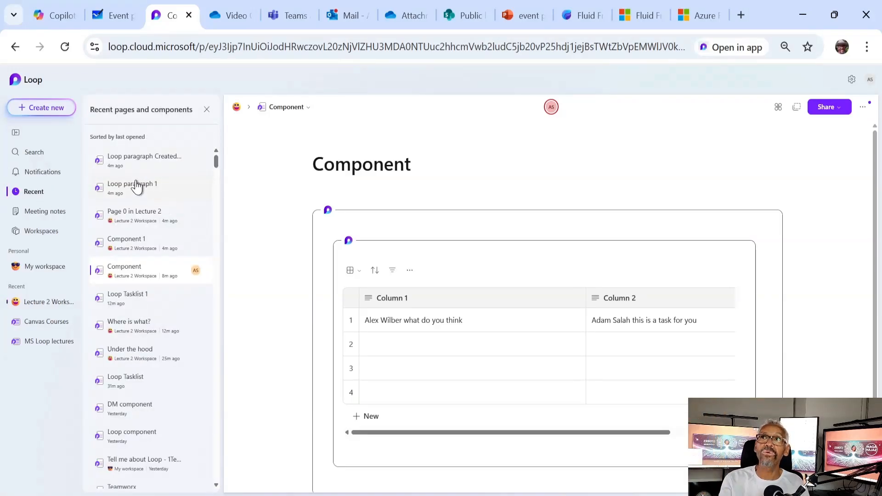
{"action": "left_click", "coordinate": [50, 266]}
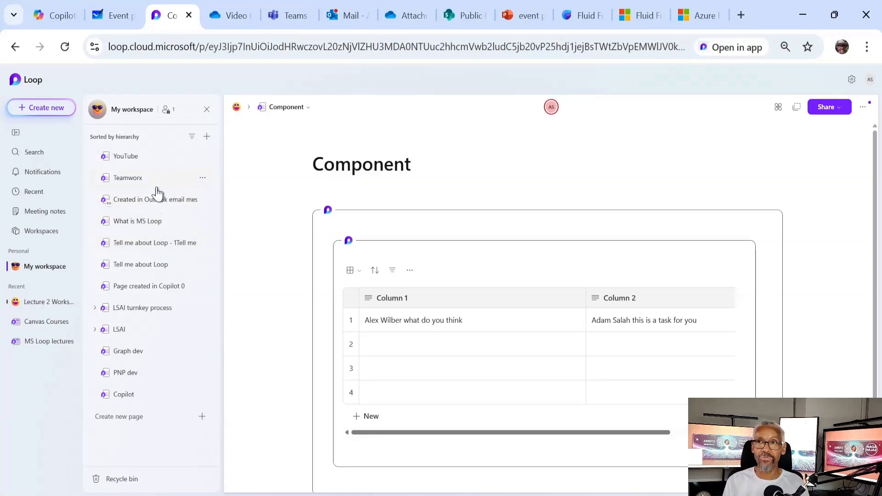
{"action": "left_click", "coordinate": [36, 192]}
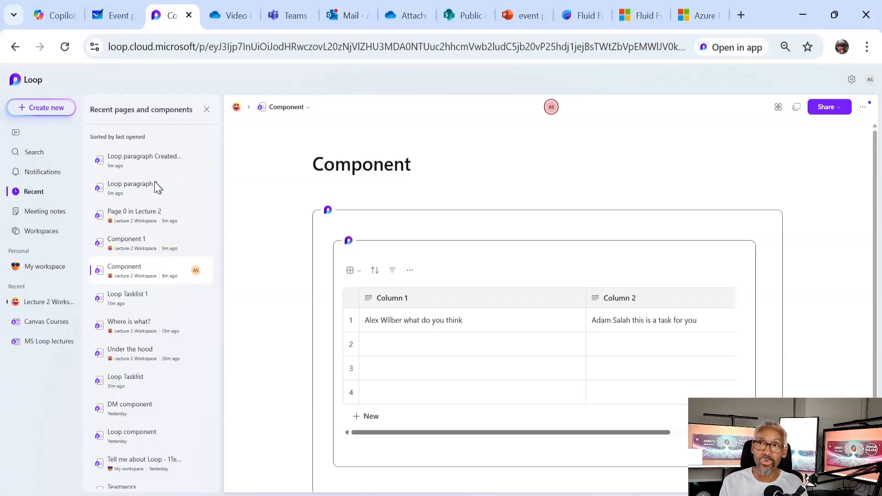
{"action": "left_click", "coordinate": [166, 161]}
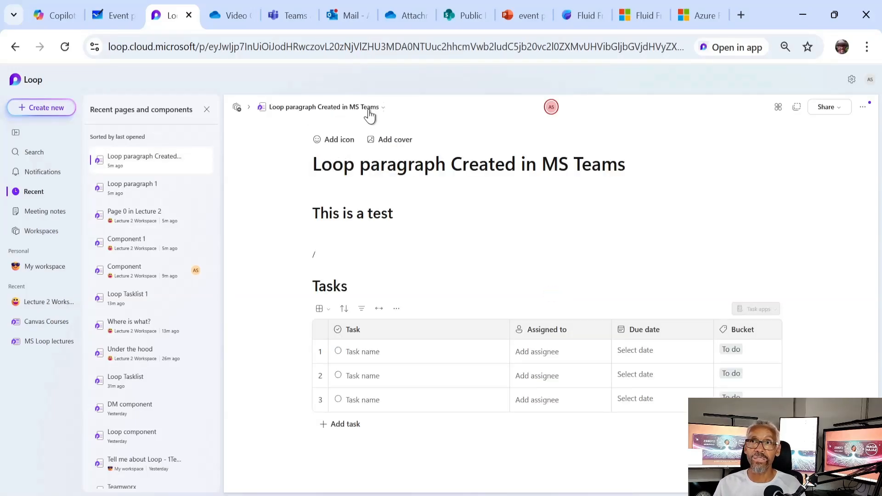
Check the storage paths of the Loop paragraph pages, then open Page 0 in Lecture 2 and Component 1
{"action": "left_click", "coordinate": [381, 109]}
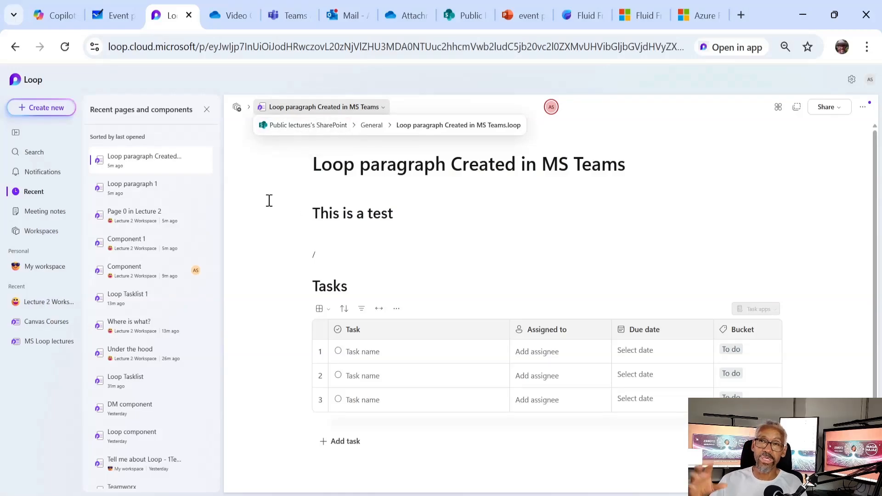
{"action": "left_click", "coordinate": [188, 196]}
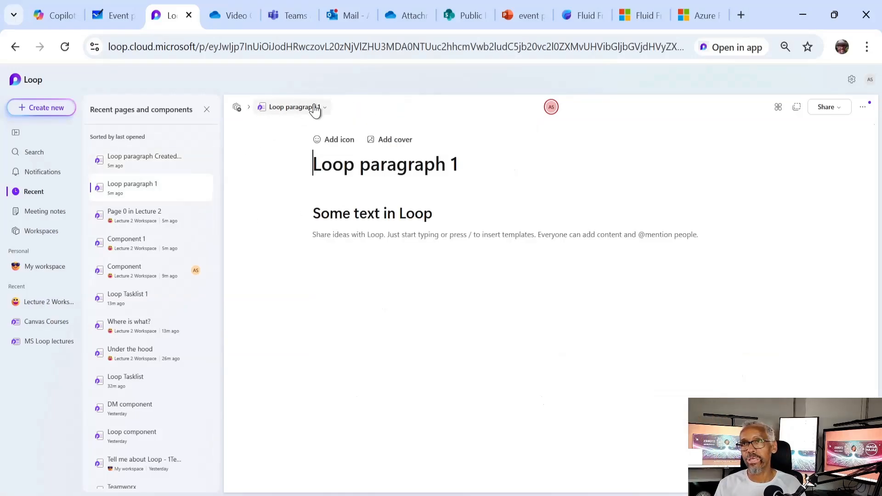
{"action": "left_click", "coordinate": [324, 114]}
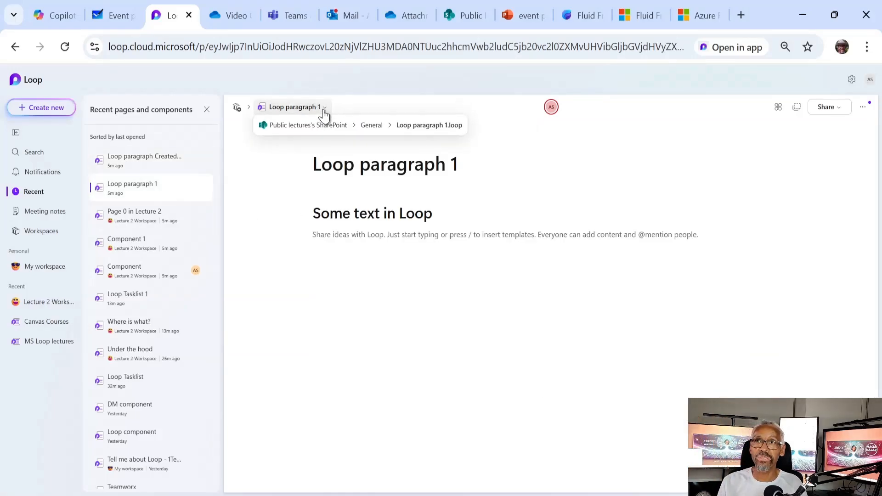
{"action": "left_click", "coordinate": [136, 216]}
{"action": "left_click", "coordinate": [140, 246]}
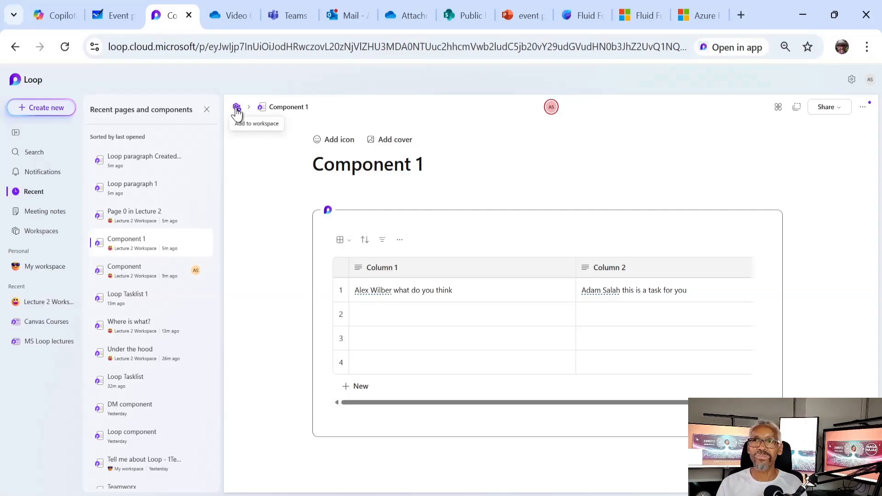
Add the Component 1 page to Lecture 2 Workspace from its breadcrumb
{"action": "left_click", "coordinate": [237, 108]}
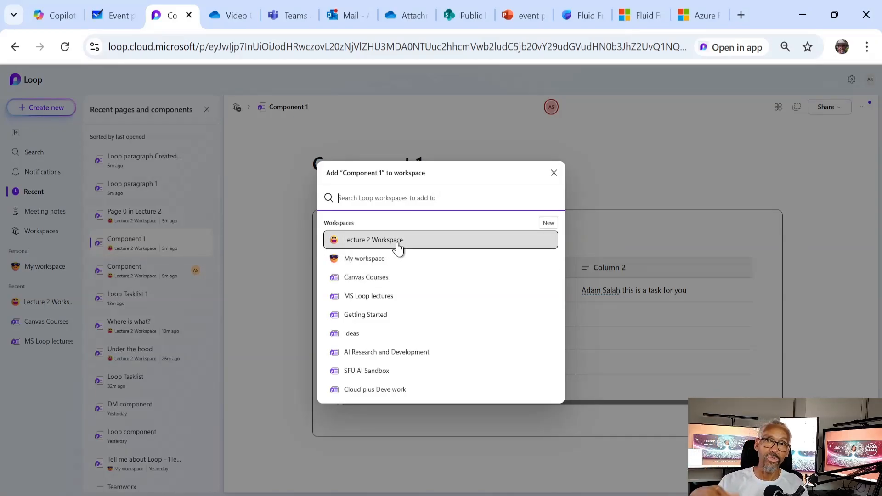
{"action": "left_click", "coordinate": [397, 244]}
{"action": "left_click", "coordinate": [398, 249]}
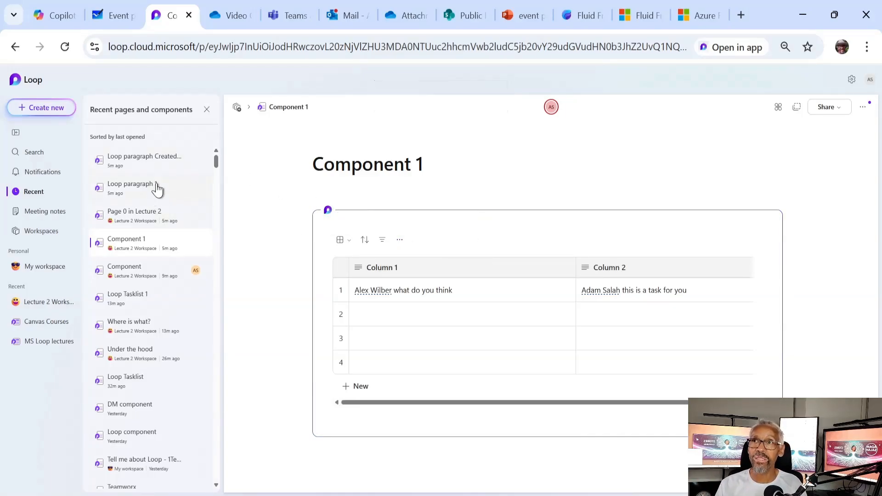
{"action": "scroll", "coordinate": [148, 326], "scroll_direction": "down", "scroll_amount": 2}
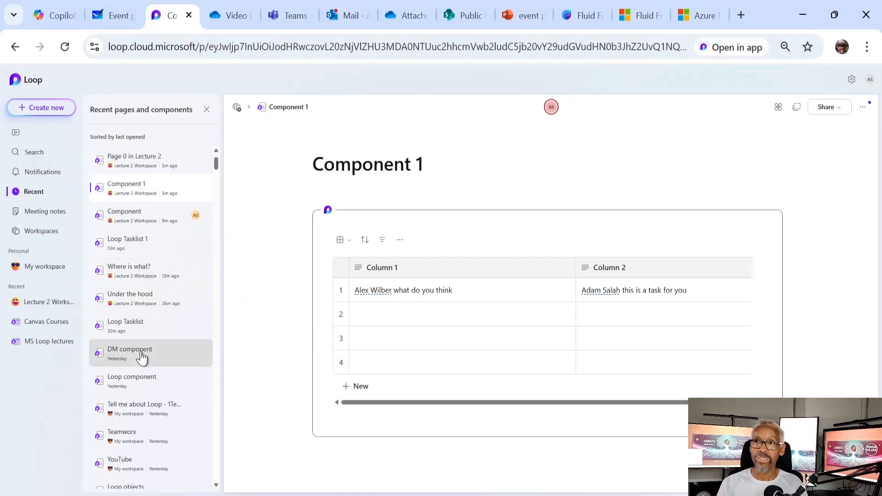
Add the DM component page to Lecture 2 Workspace
{"action": "left_click", "coordinate": [142, 358]}
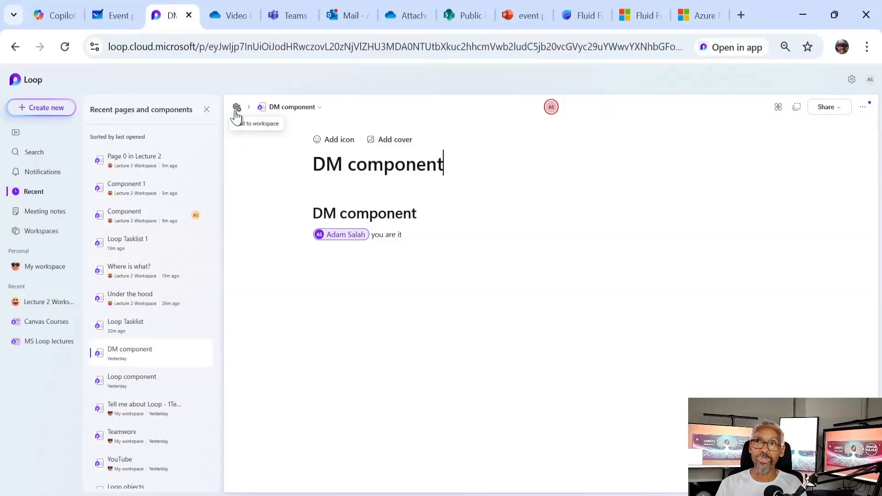
{"action": "left_click", "coordinate": [236, 108]}
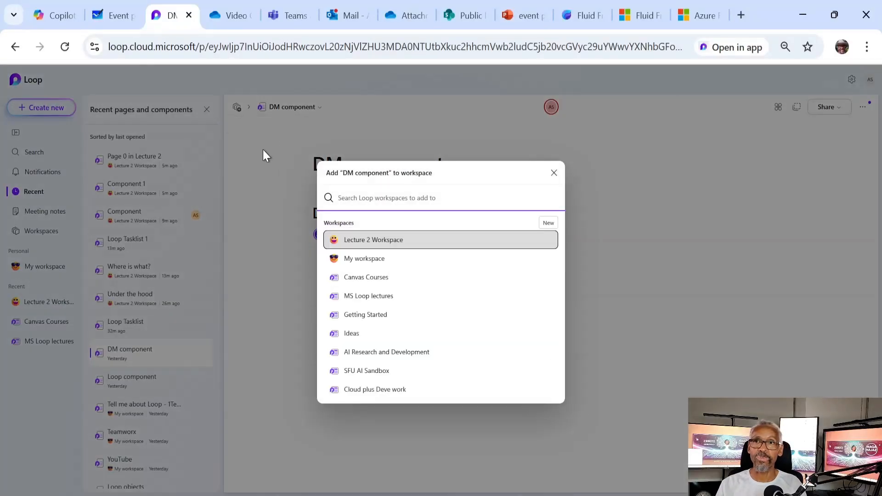
{"action": "left_click", "coordinate": [379, 241]}
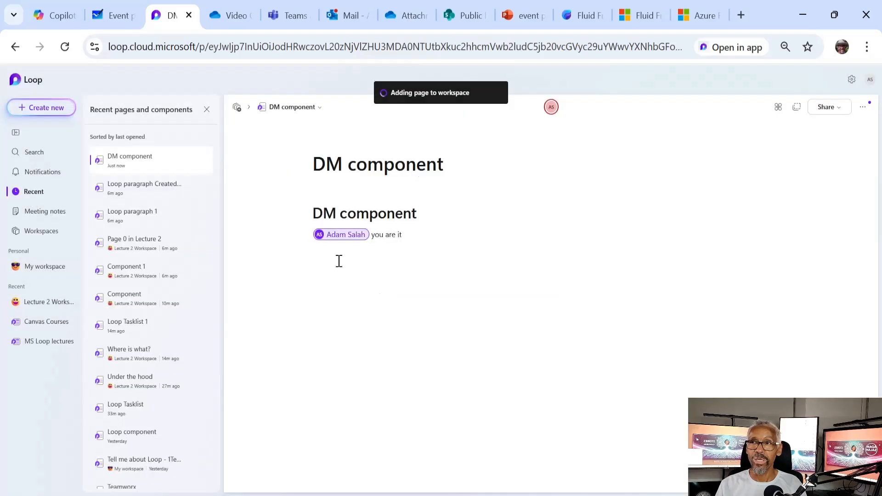
Open DM component from Lecture 2 Workspace's page list and click into its heading
{"action": "left_click", "coordinate": [32, 304]}
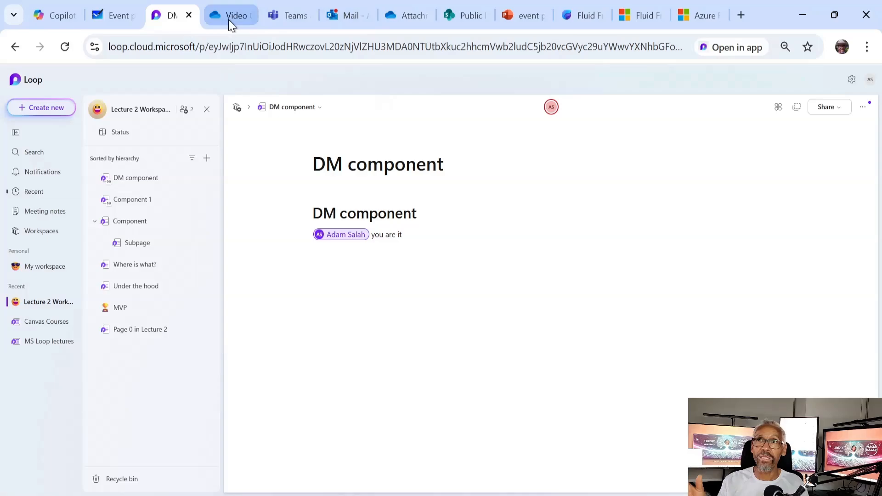
{"action": "left_click", "coordinate": [155, 181]}
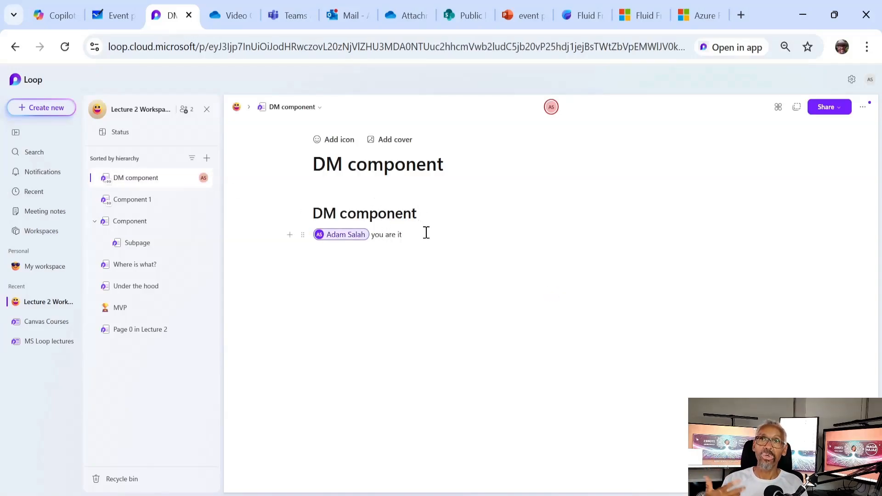
{"action": "left_click", "coordinate": [431, 215]}
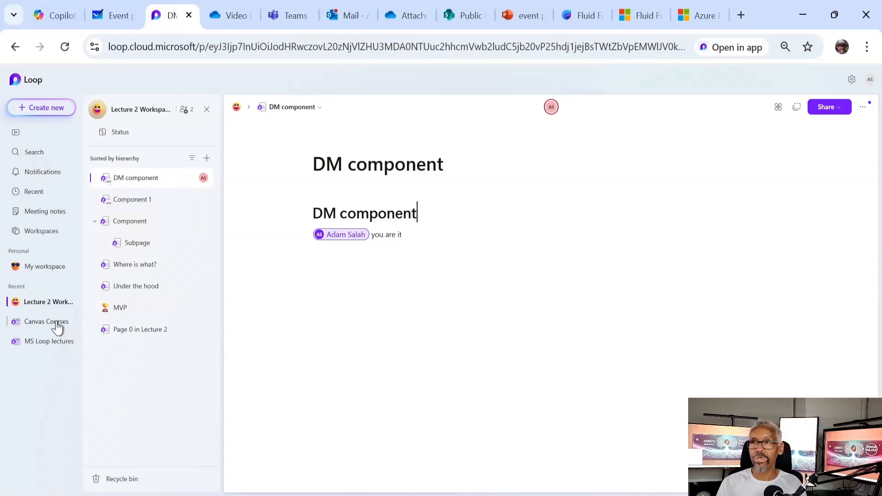
Duplicate the III. MCP page in MS Loop lectures, retrying after the first attempt fails
{"action": "left_click", "coordinate": [58, 344]}
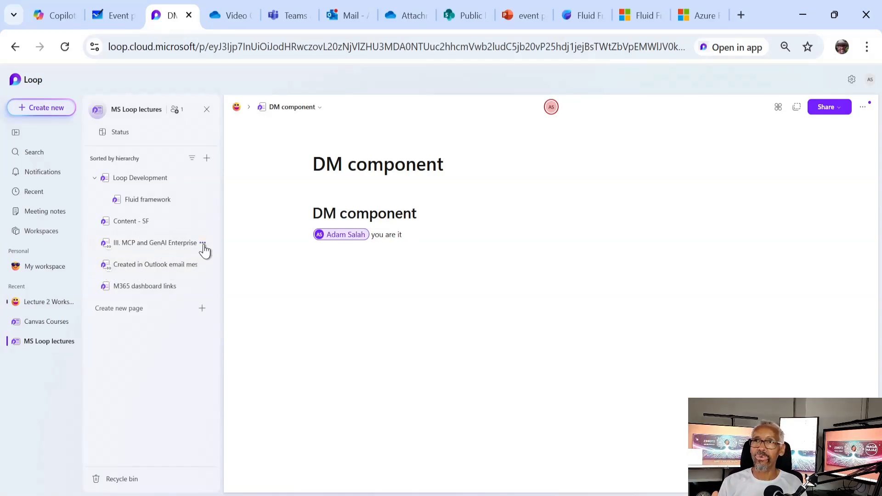
{"action": "left_click", "coordinate": [202, 244]}
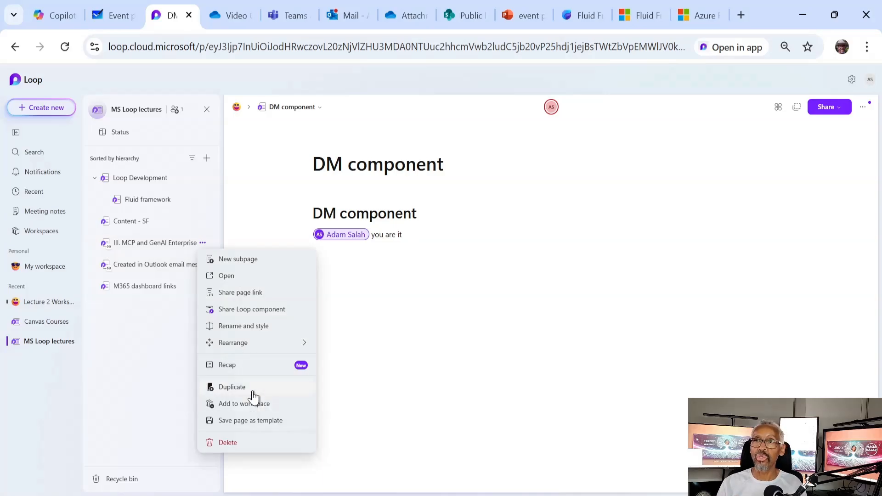
{"action": "left_click", "coordinate": [232, 388]}
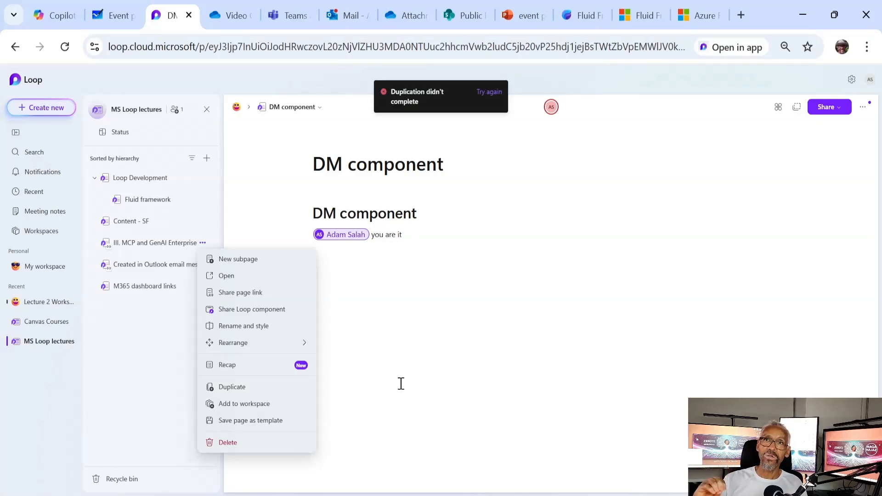
{"action": "left_click", "coordinate": [488, 94]}
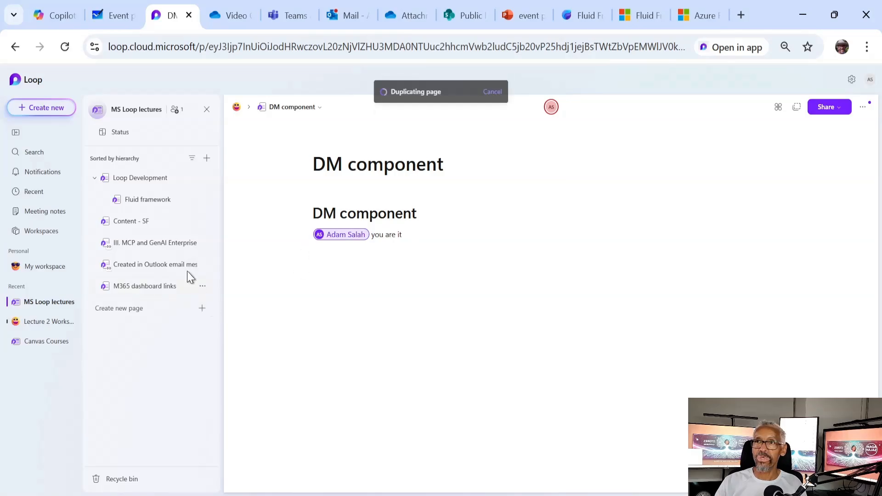
Duplicate the 'Created in Outlook email message' page and open the new copy
{"action": "left_click", "coordinate": [204, 266]}
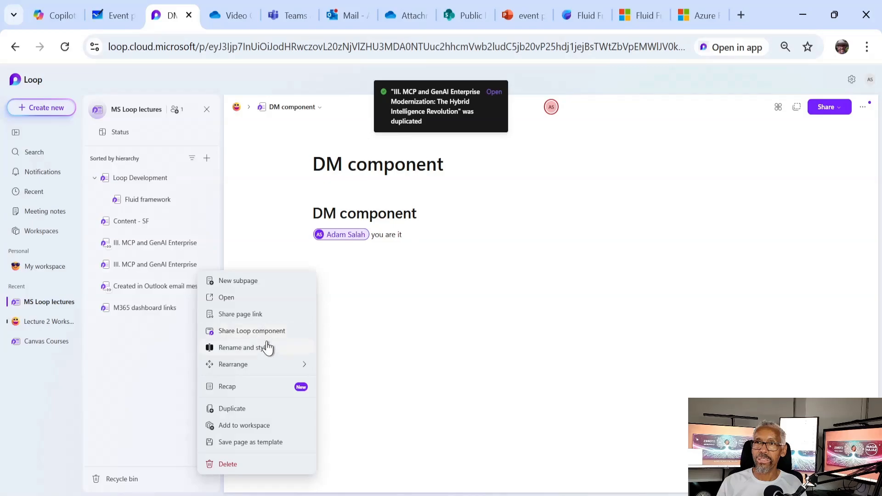
{"action": "left_click", "coordinate": [250, 415]}
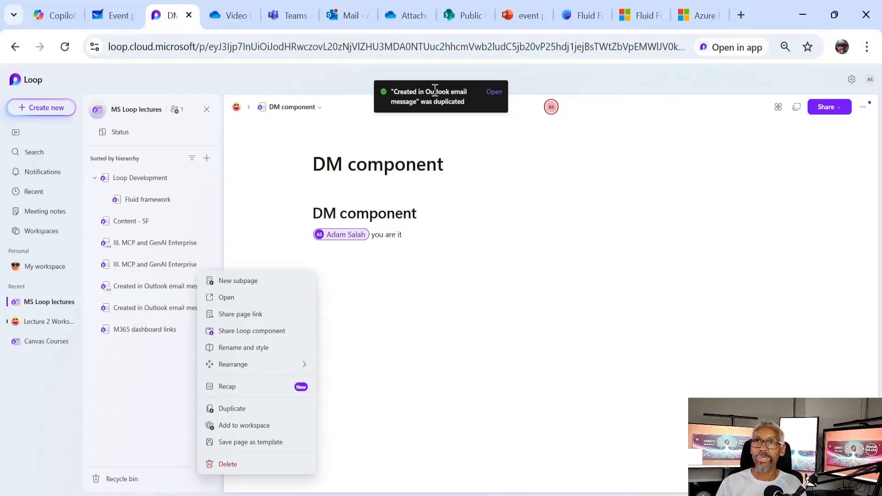
{"action": "left_click", "coordinate": [494, 93]}
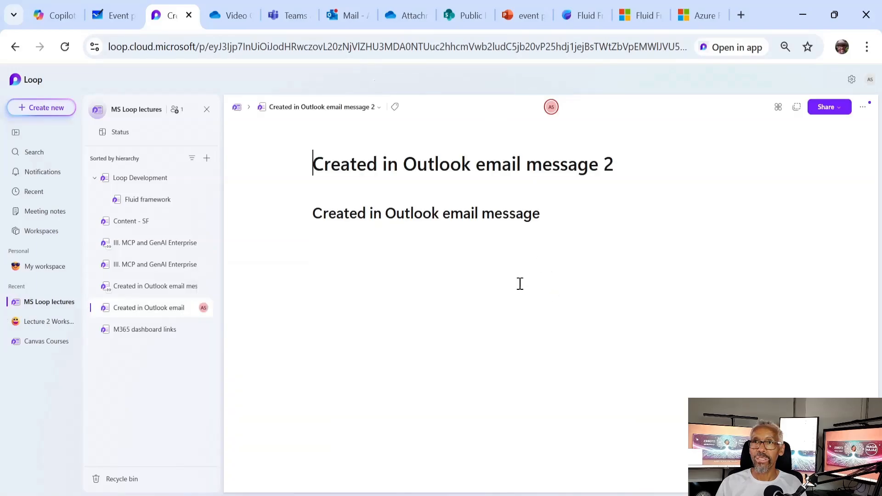
Delete the duplicate 'Created in Outlook email message' page from MS Loop lectures
{"action": "left_click_drag", "start_coordinate": [637, 169], "coordinate": [290, 166]}
{"action": "left_click", "coordinate": [615, 171]}
{"action": "mouse_move", "coordinate": [618, 166]}
{"action": "left_mouse_down"}
{"action": "mouse_move", "coordinate": [597, 165]}
{"action": "mouse_move", "coordinate": [613, 165]}
{"action": "left_mouse_up"}
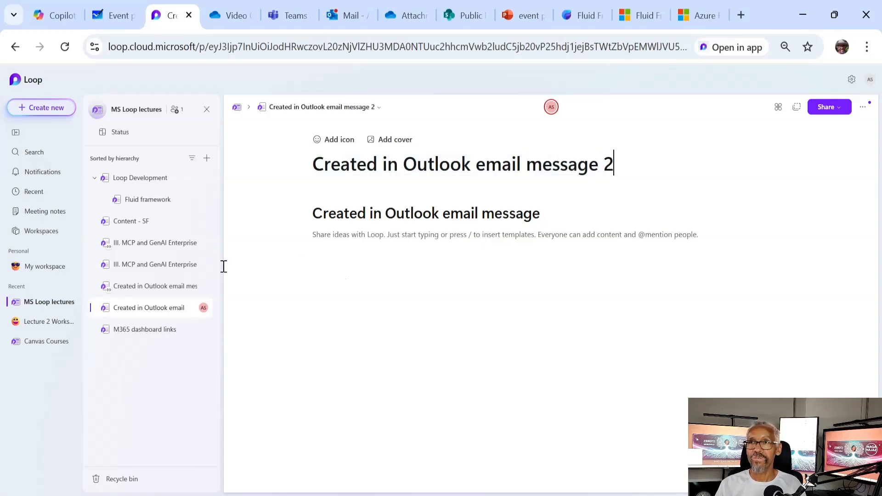
{"action": "left_click", "coordinate": [203, 288]}
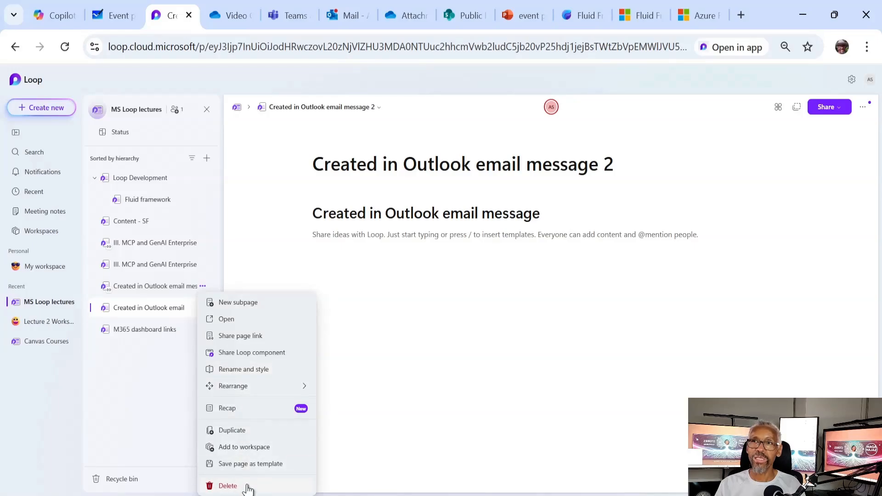
{"action": "left_click", "coordinate": [228, 487]}
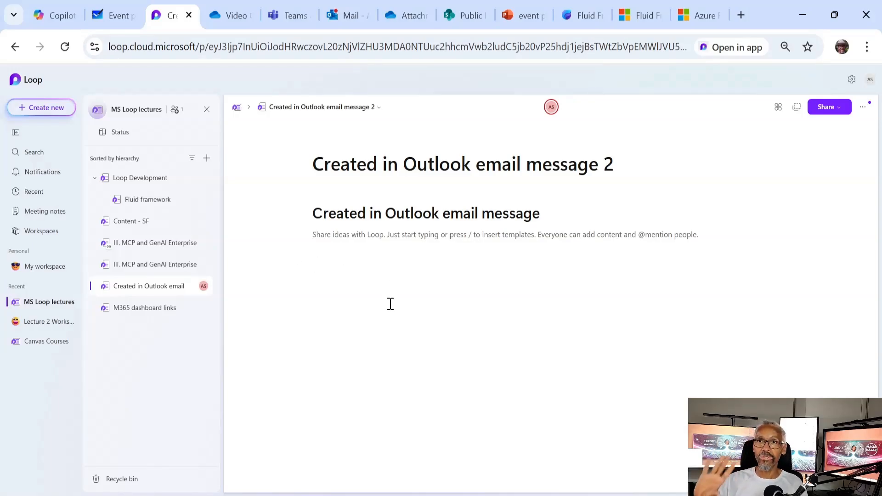
Remove the trailing '2' from the open page's title and try dragging the page to another workspace
{"action": "left_click", "coordinate": [628, 170]}
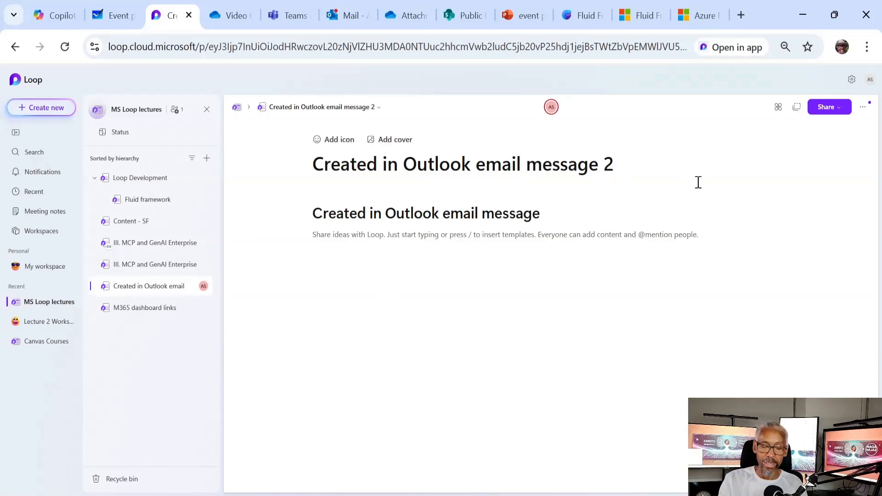
{"action": "key", "text": "BackSpace"}
{"action": "key", "text": "BackSpace"}
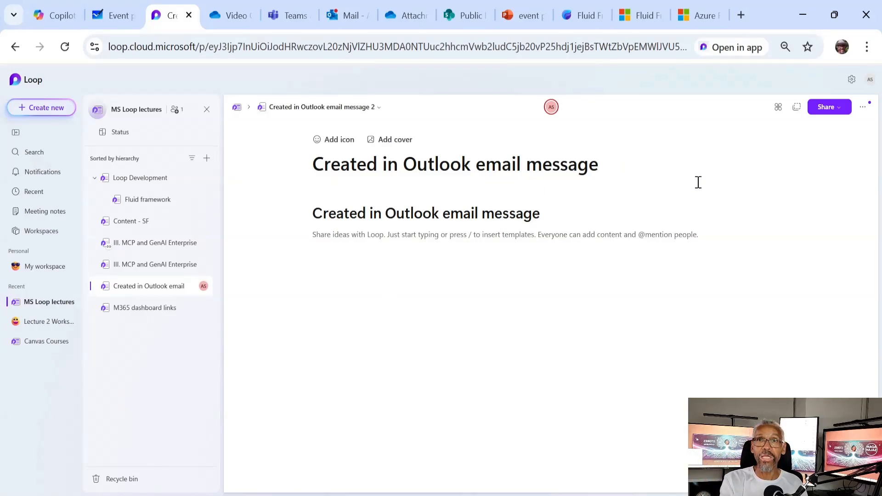
{"action": "left_click", "coordinate": [625, 260]}
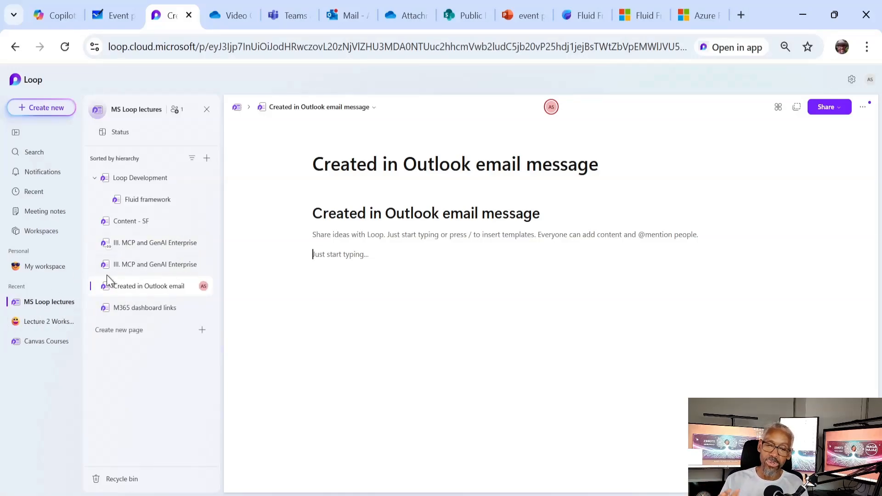
{"action": "left_click_drag", "start_coordinate": [147, 283], "coordinate": [123, 284]}
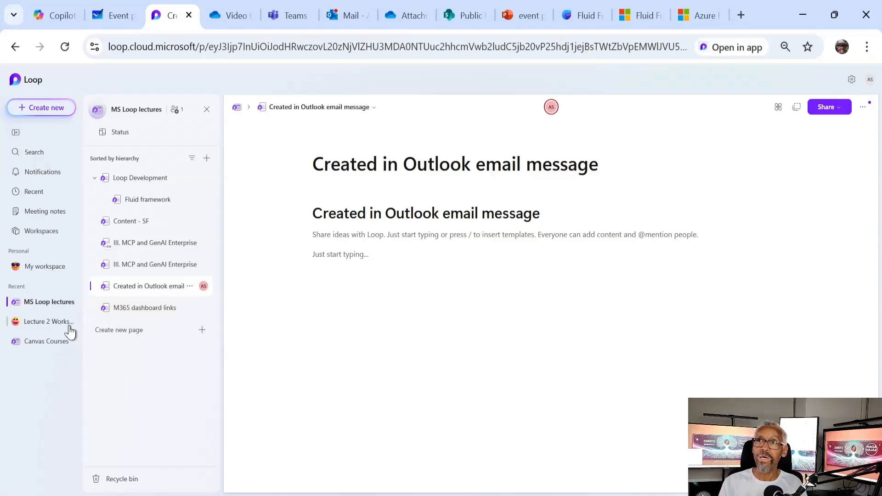
Add the YouTube page from Canvas Courses to MS Loop lectures, then view that workspace
{"action": "left_click", "coordinate": [54, 342]}
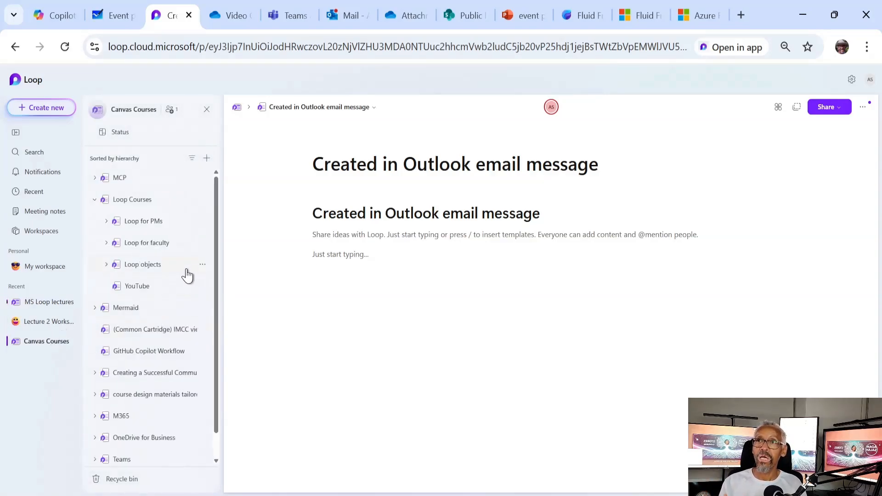
{"action": "left_click", "coordinate": [202, 286]}
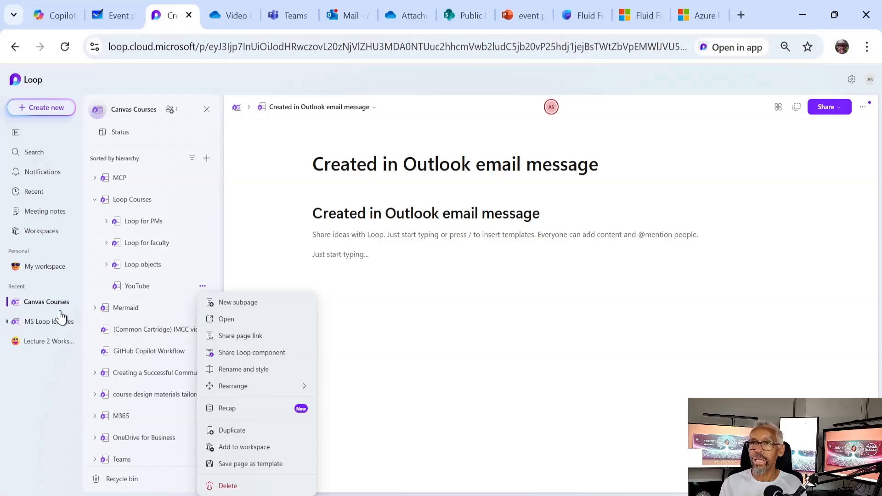
{"action": "left_click", "coordinate": [263, 448]}
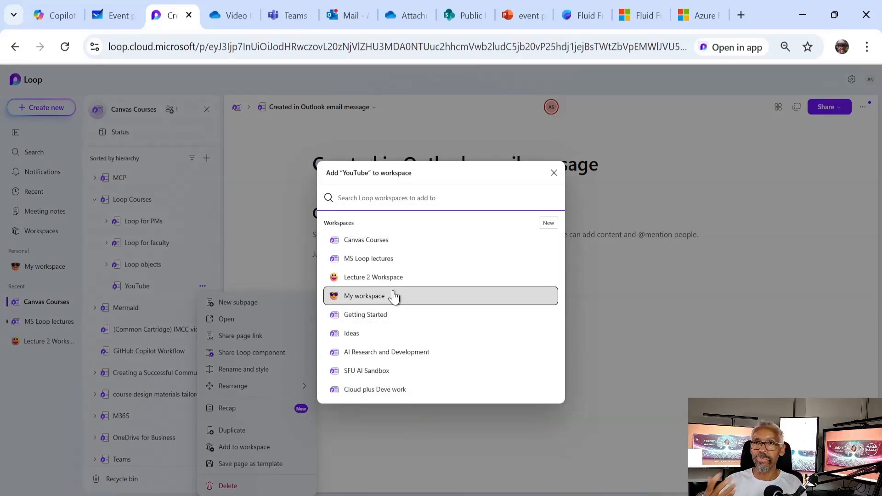
{"action": "left_click", "coordinate": [400, 259]}
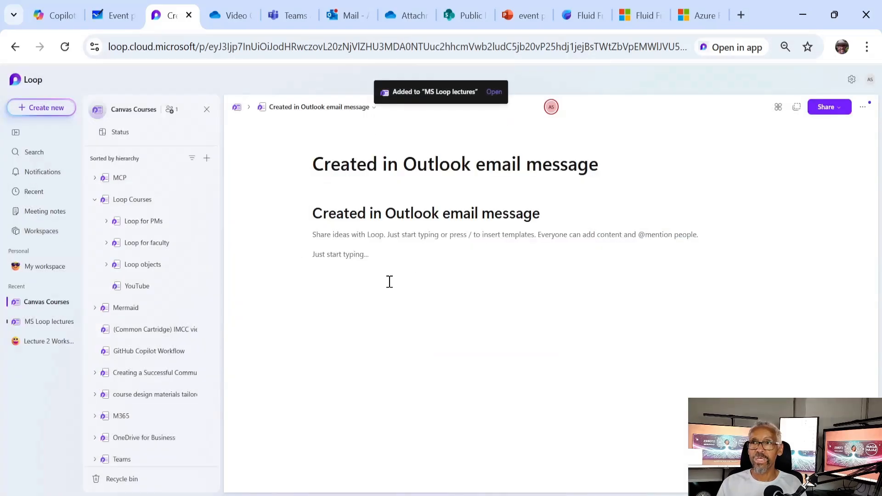
{"action": "left_click", "coordinate": [59, 323]}
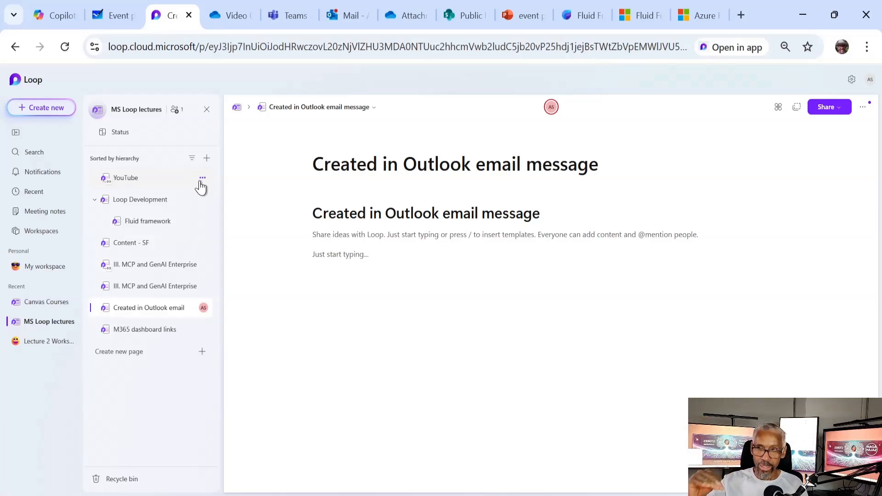
Delete the YouTube page from MS Loop lectures, then switch to Lecture 2 Workspace
{"action": "left_click", "coordinate": [202, 178]}
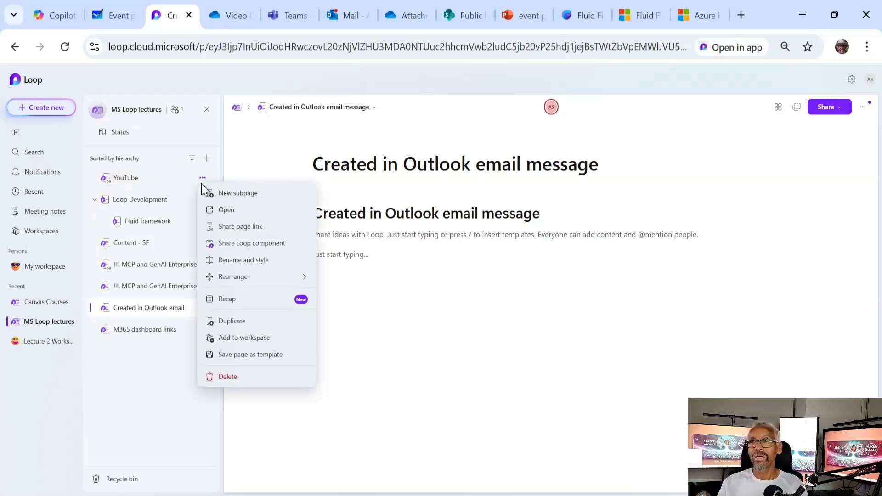
{"action": "left_click", "coordinate": [251, 378]}
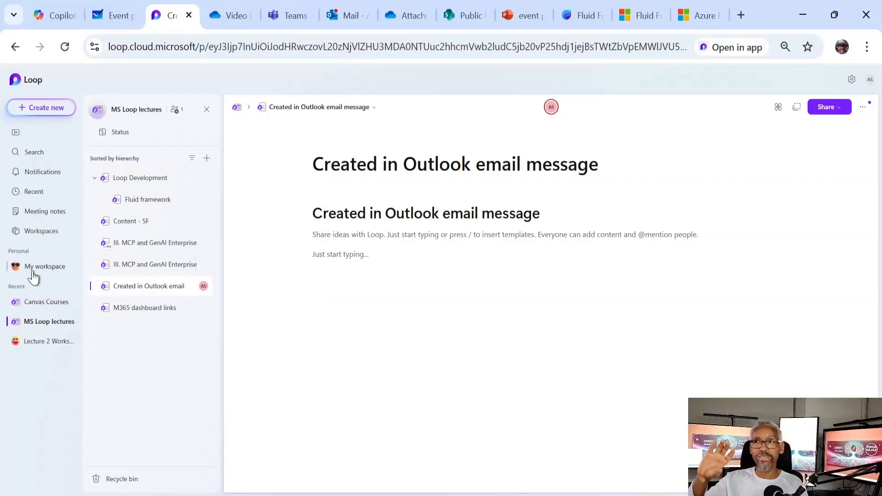
{"action": "left_click", "coordinate": [36, 345]}
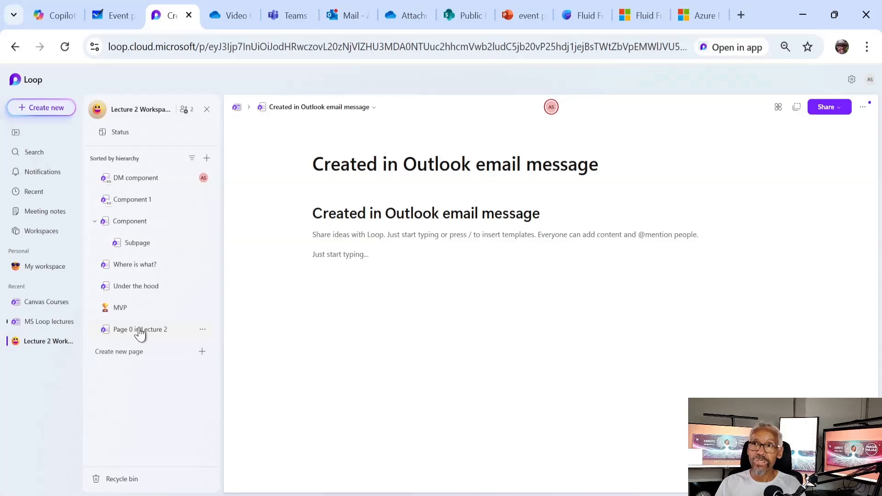
Turn the Component page's table block into a Loop component, copying its link, then switch to Teams
{"action": "left_click", "coordinate": [164, 221]}
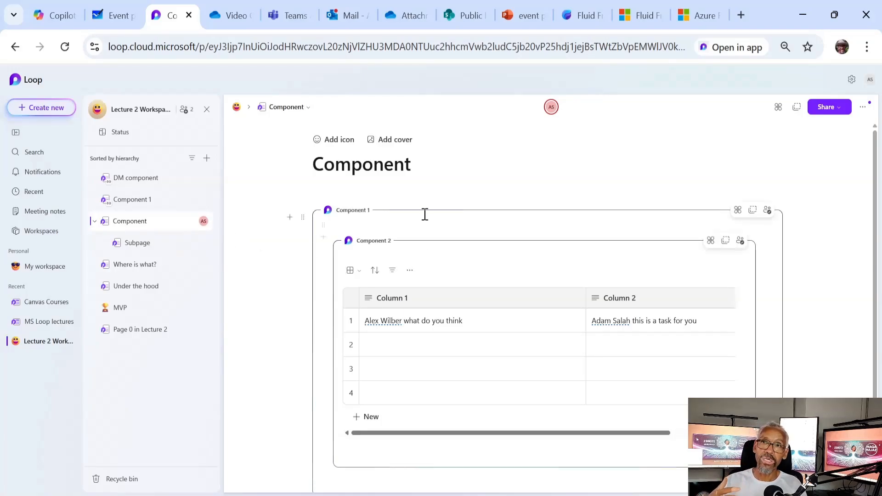
{"action": "left_click", "coordinate": [324, 229]}
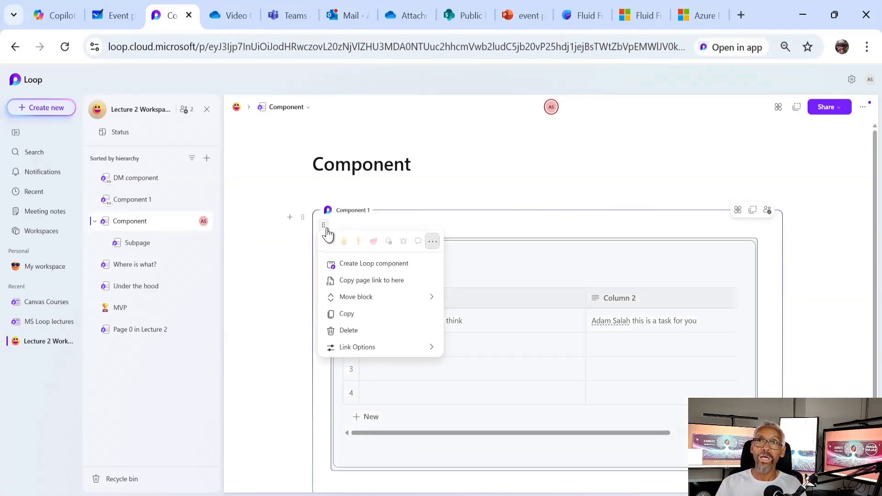
{"action": "left_click", "coordinate": [357, 264]}
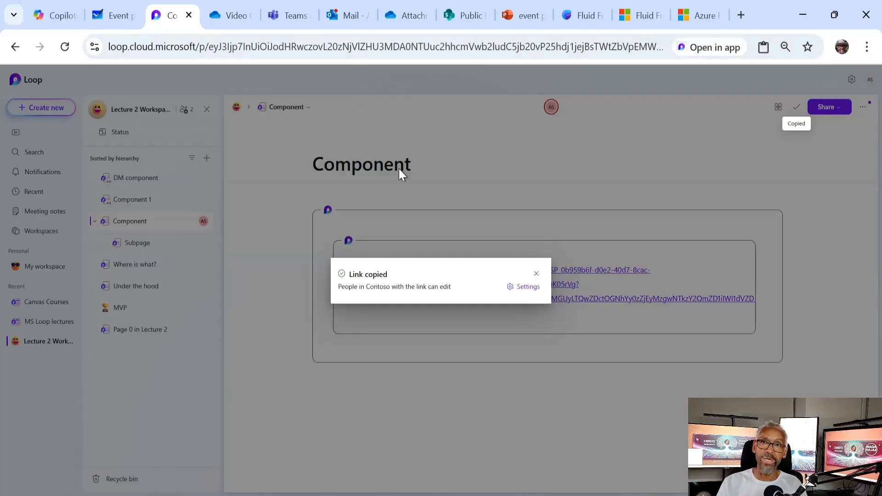
{"action": "left_click", "coordinate": [289, 17]}
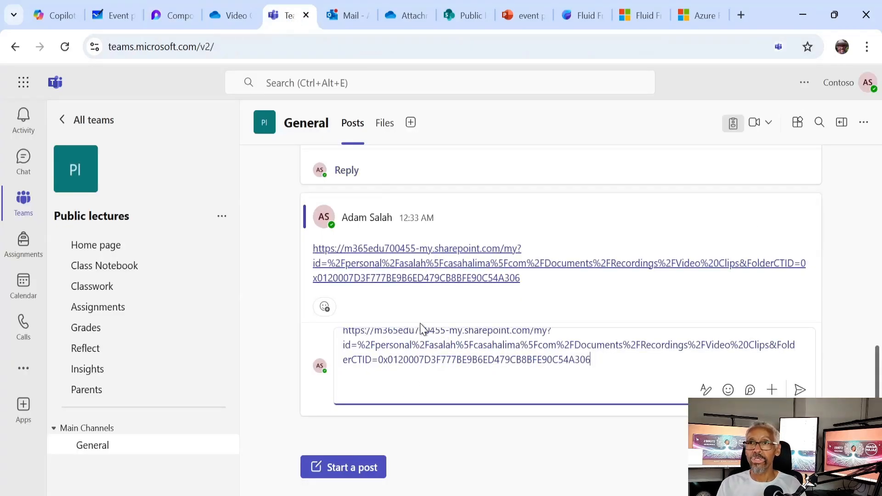
Paste the copied Loop component link into a new General channel post, then return to Loop
{"action": "left_click", "coordinate": [340, 469]}
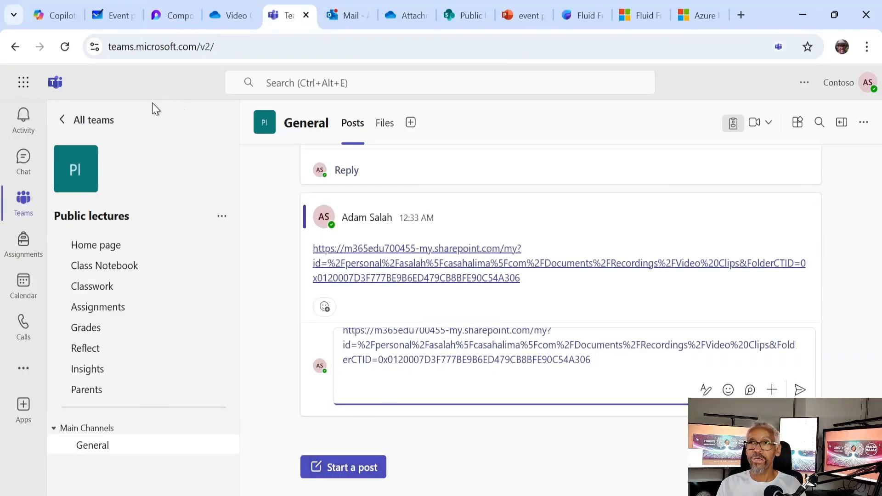
{"action": "left_click", "coordinate": [375, 403]}
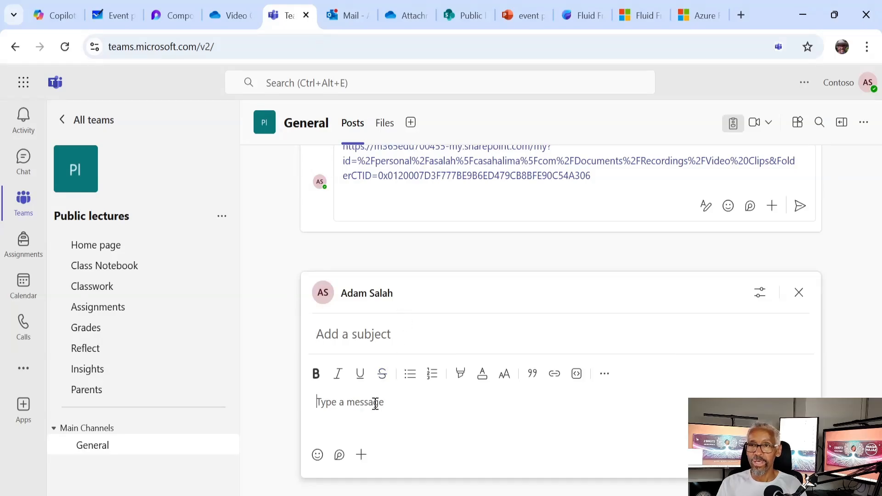
{"action": "type", "text": "Loop component"}
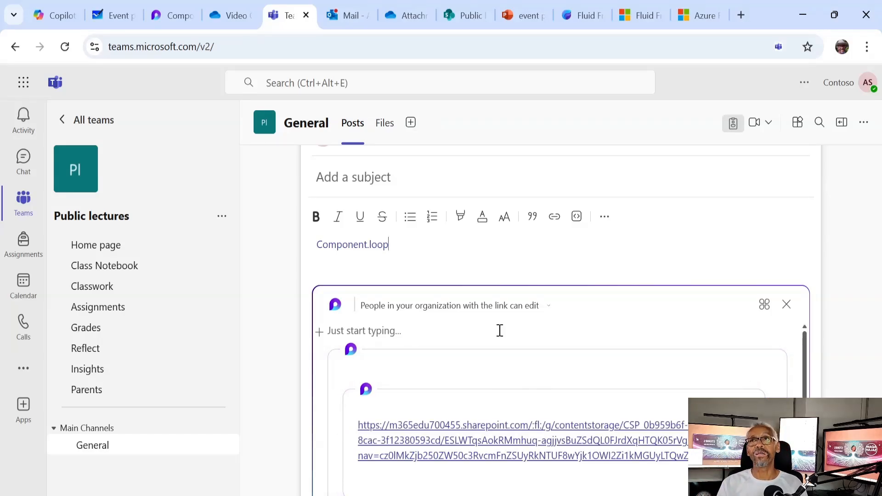
{"action": "left_click", "coordinate": [167, 14]}
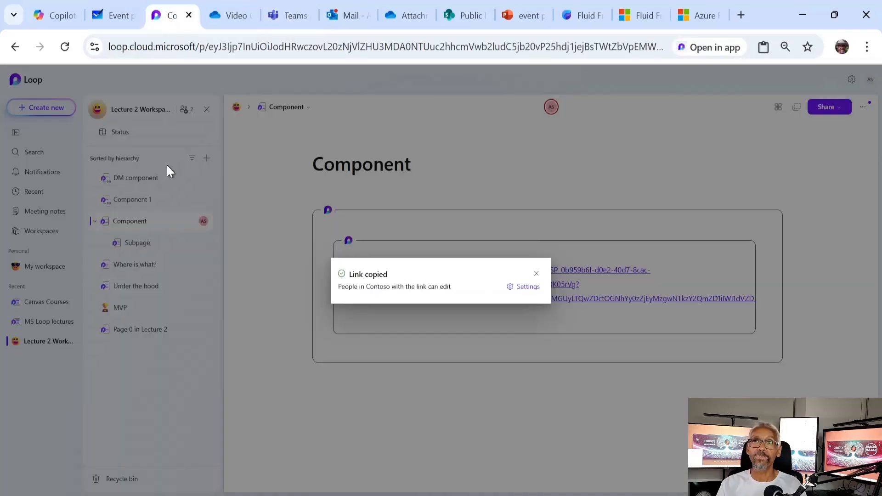
Dismiss the 'Link copied' notice and place the cursor on the empty line below the component card
{"action": "left_click", "coordinate": [534, 273]}
{"action": "left_click", "coordinate": [405, 352]}
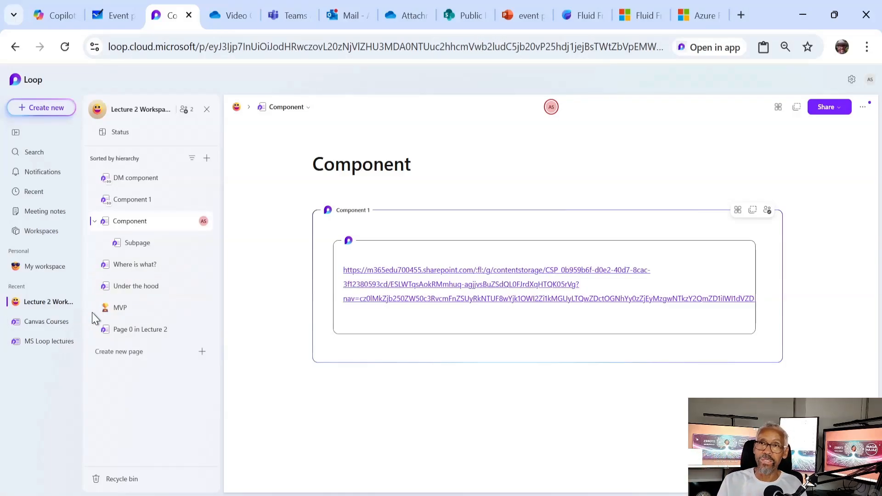
Select all of Page 0 in Lecture 2's content, then go to the Subpage under Component
{"action": "left_click", "coordinate": [148, 330]}
{"action": "left_click", "coordinate": [489, 373]}
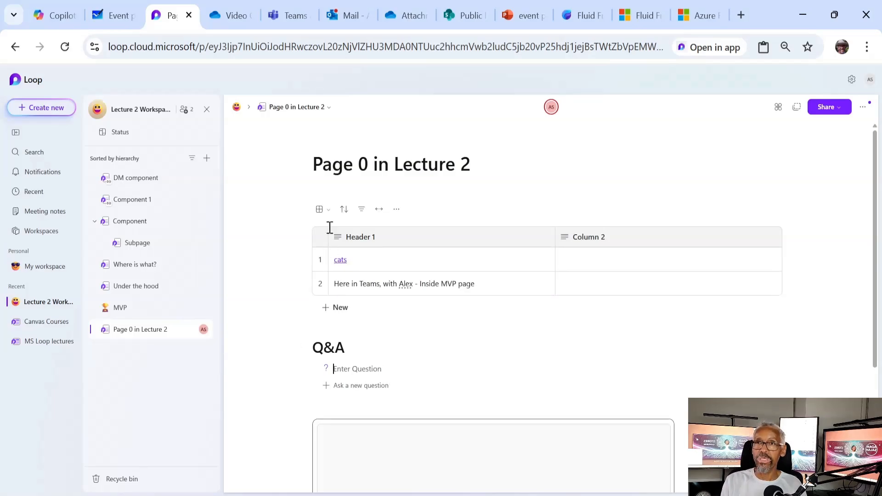
{"action": "left_click", "coordinate": [421, 184]}
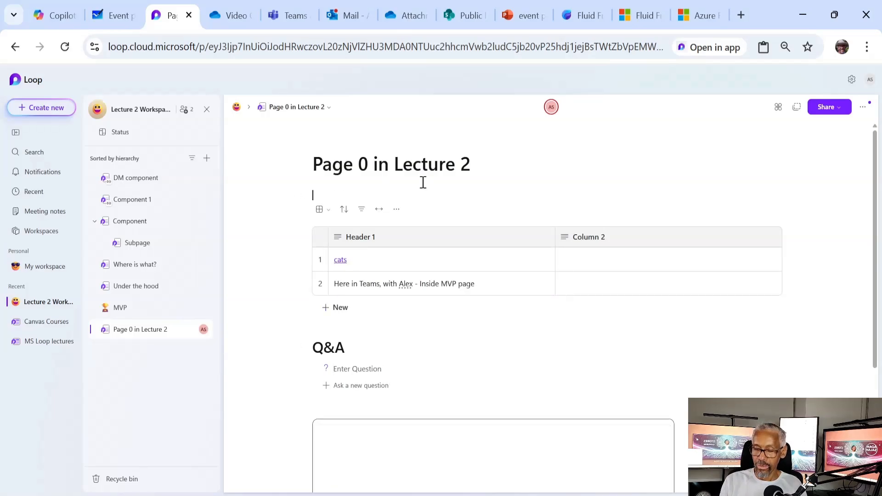
{"action": "key", "text": "ctrl+a"}
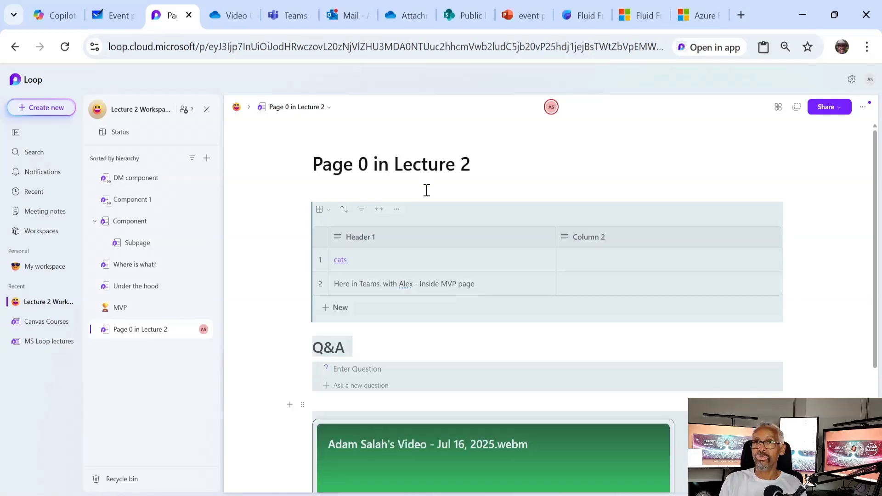
{"action": "left_click", "coordinate": [150, 247]}
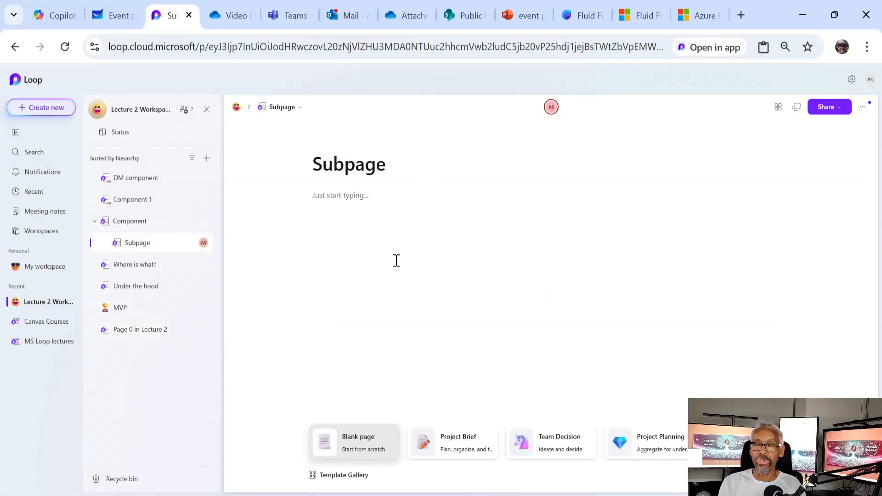